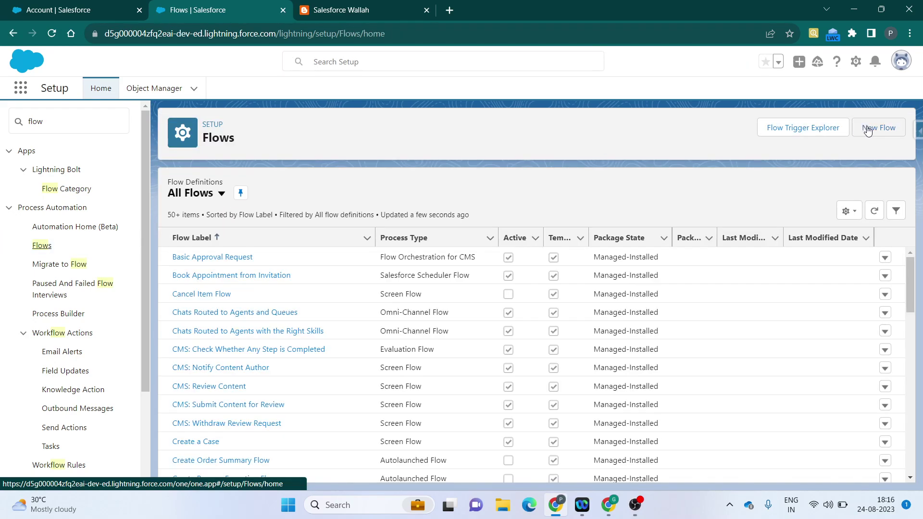
# Step: Begin a new flow from the Flows list in Salesforce Setup
pyautogui.click(866, 127)
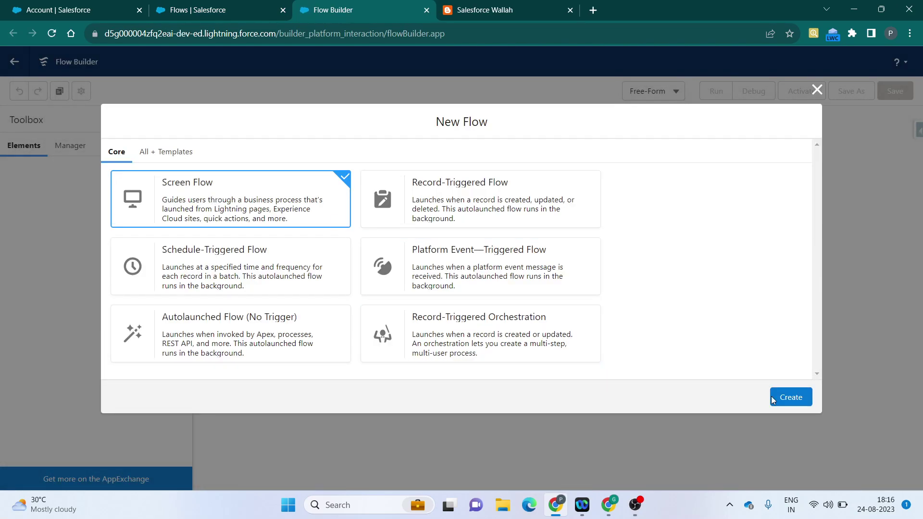
# Step: Create a Screen Flow and add a Screen element with label and API name Dp_Employee
pyautogui.click(802, 403)
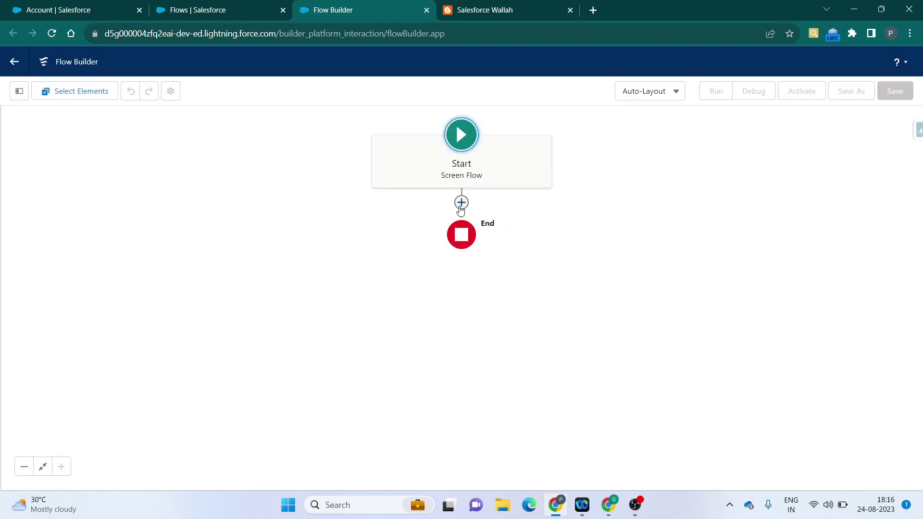
pyautogui.click(461, 203)
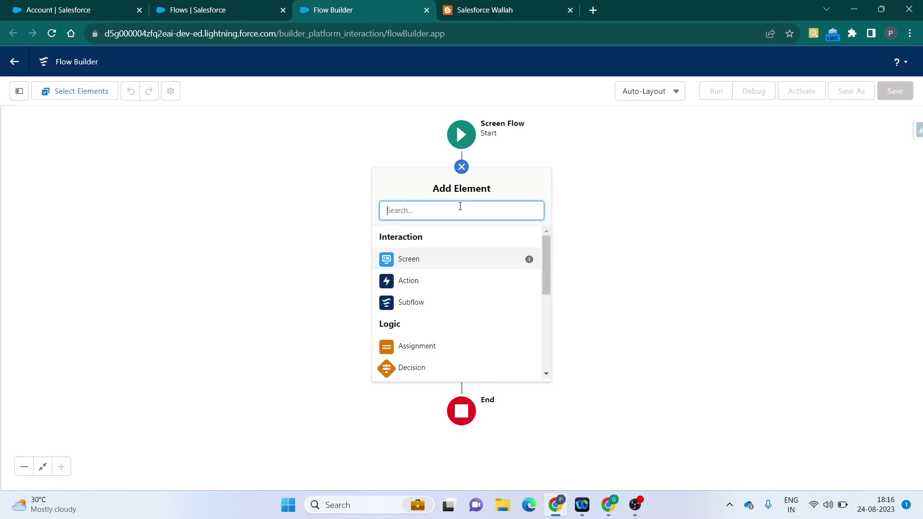
pyautogui.click(409, 260)
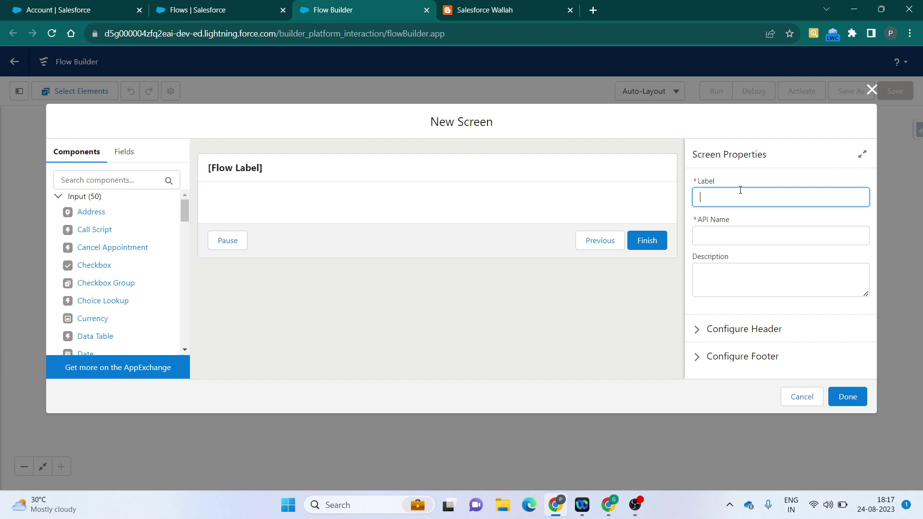
pyautogui.write('Dp_Employee')
pyautogui.click(591, 276)
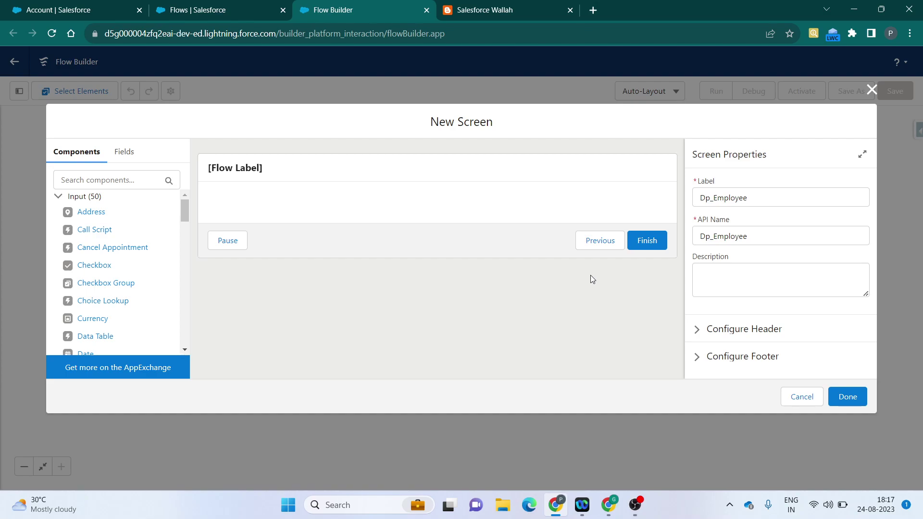
# Step: Open the Account object's Fields & Relationships in Object Manager
pyautogui.click(189, 8)
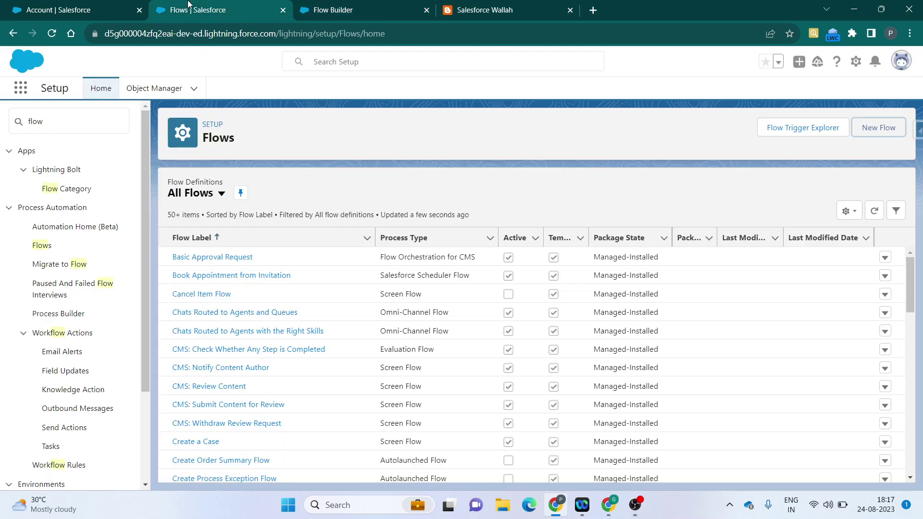
pyautogui.click(161, 88)
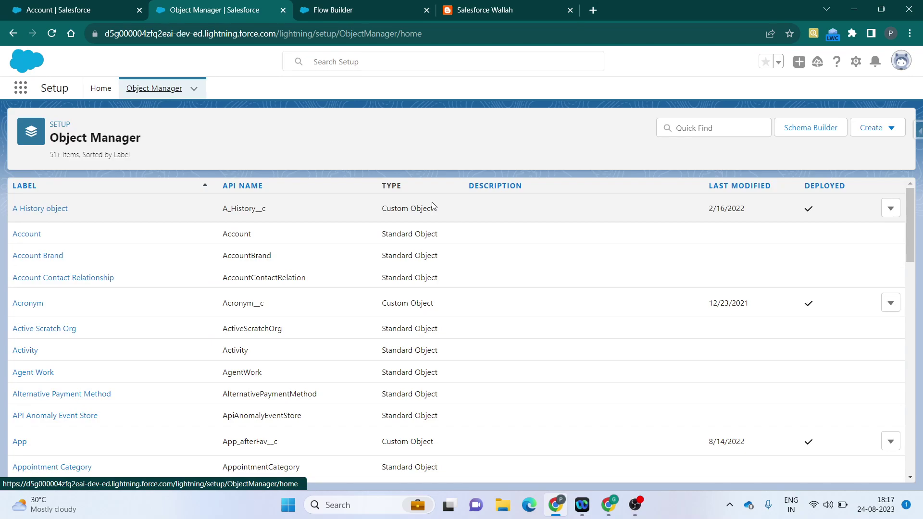
pyautogui.click(29, 235)
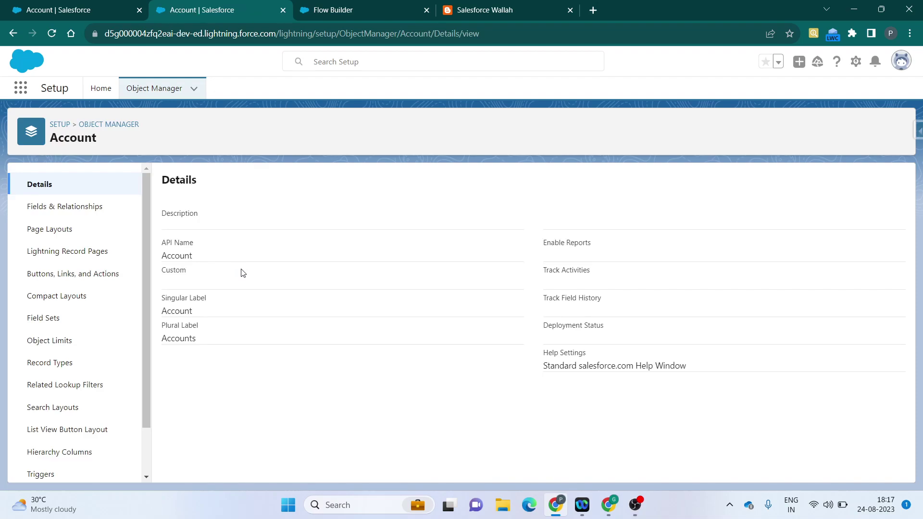
pyautogui.click(83, 208)
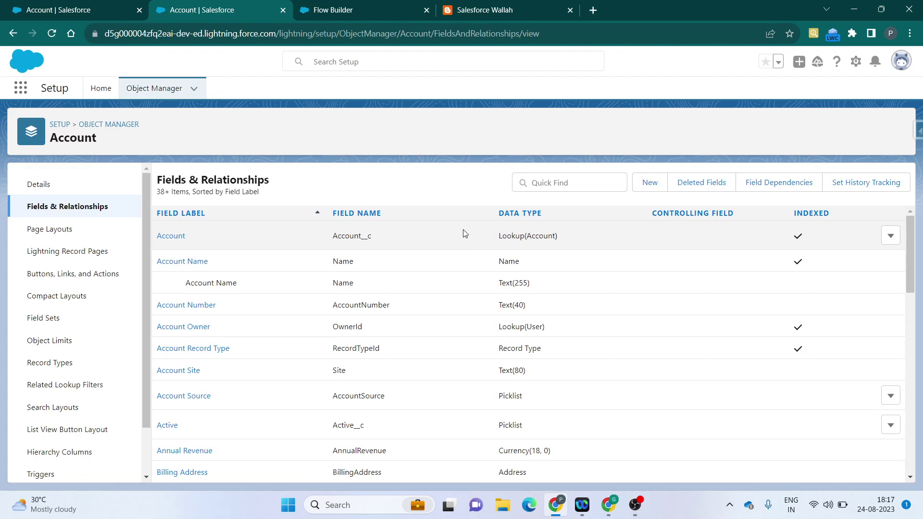
# Step: Search the Account fields for 'mana', then 'empl', noting employee is controlled by manager
pyautogui.click(551, 184)
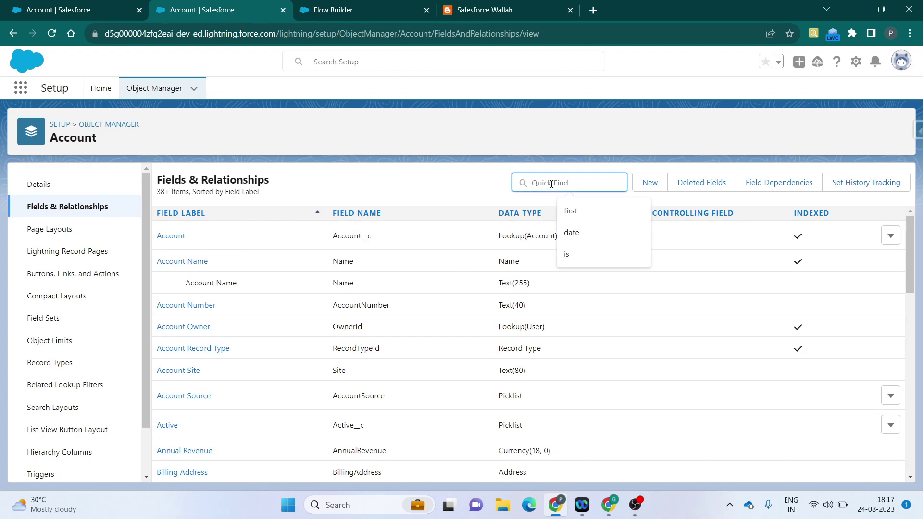
pyautogui.write('mana')
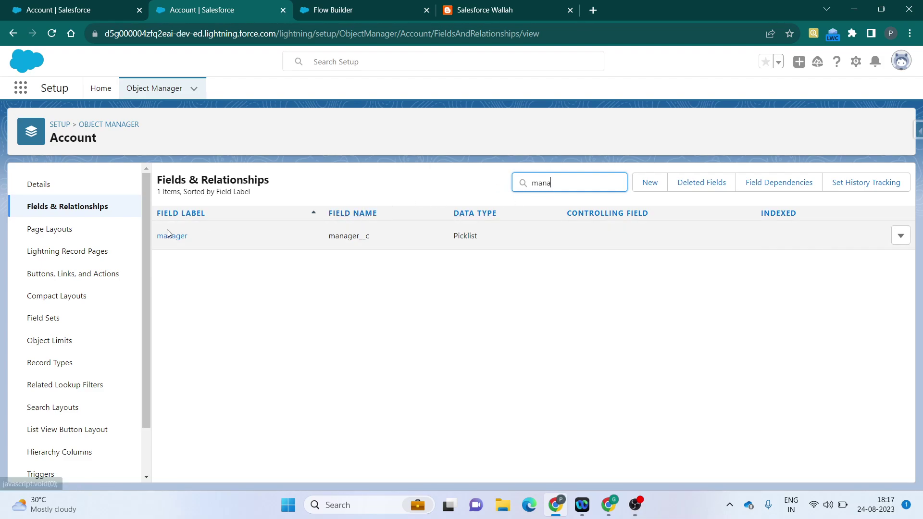
pyautogui.hotkey('ctrl', 'a')
pyautogui.press('BackSpace')
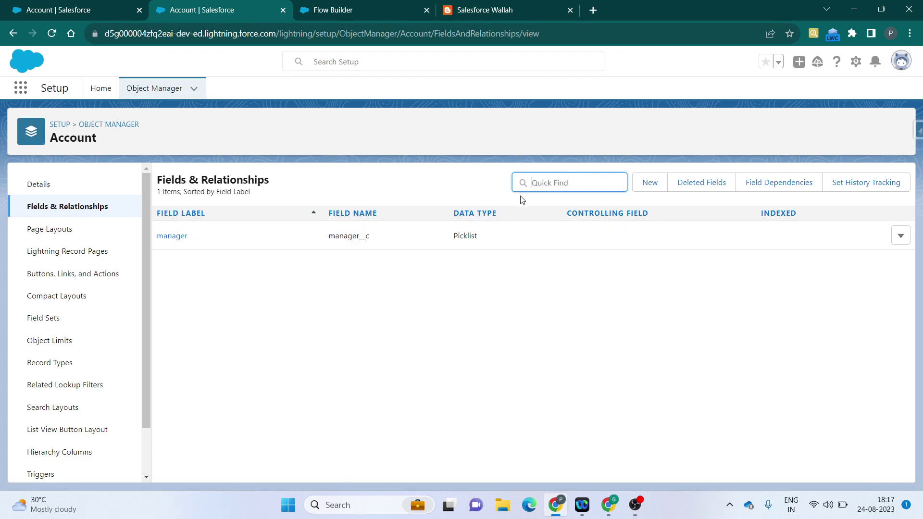
pyautogui.write('empl')
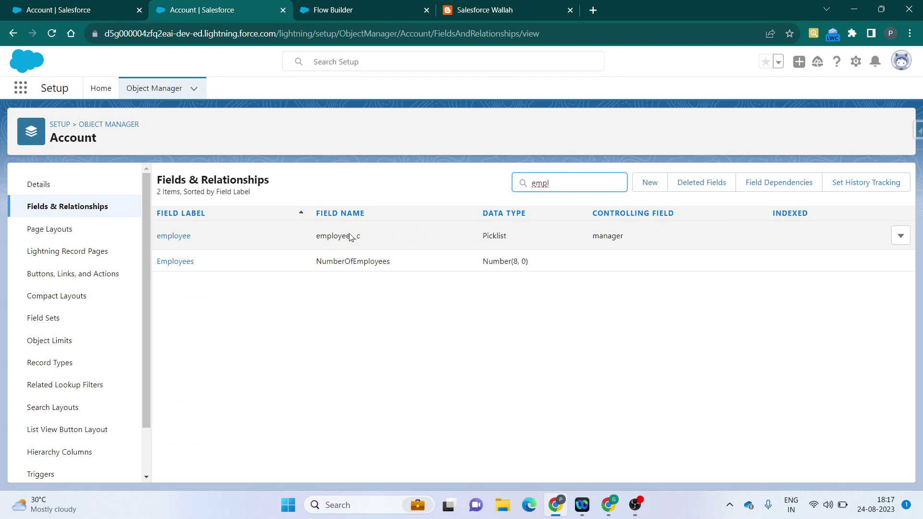
pyautogui.moveTo(585, 213); pyautogui.dragTo(645, 245)
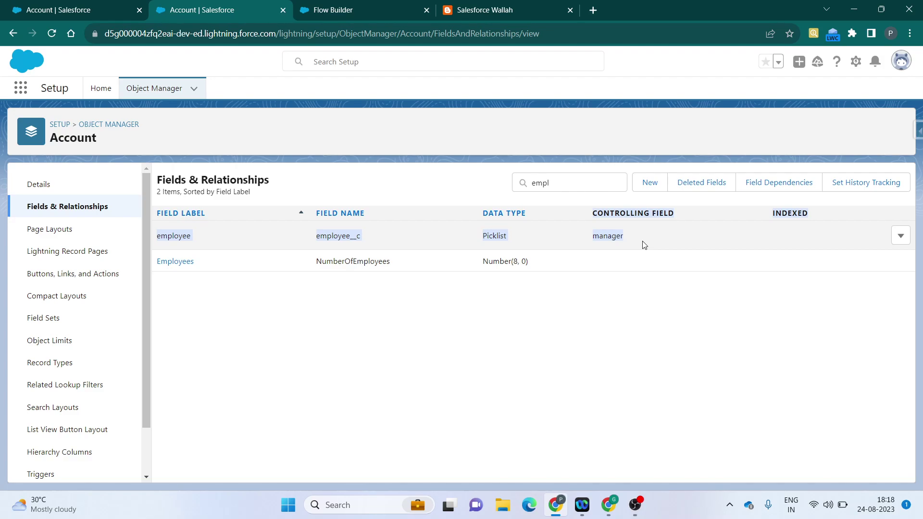
# Step: Check the employee field's values megha, tarun and nitin, then go back to the fields list
pyautogui.click(163, 241)
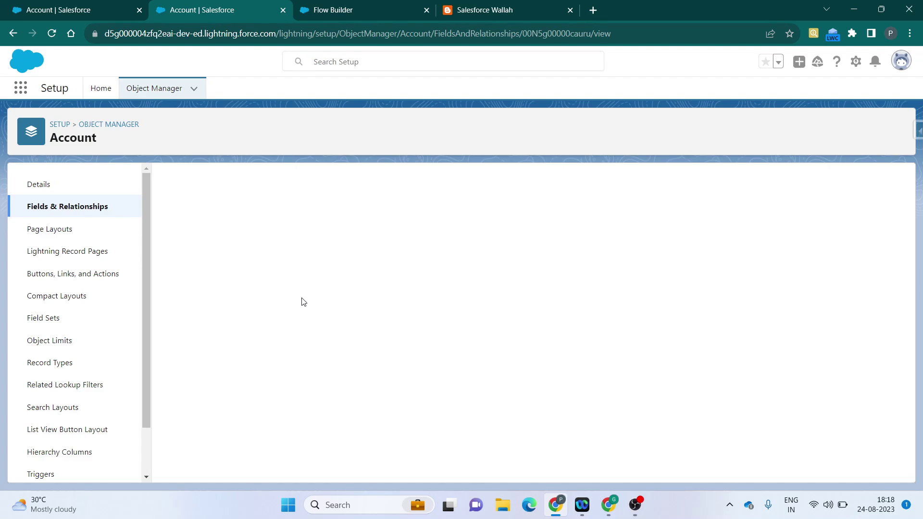
pyautogui.scroll(-4, 300, 353)
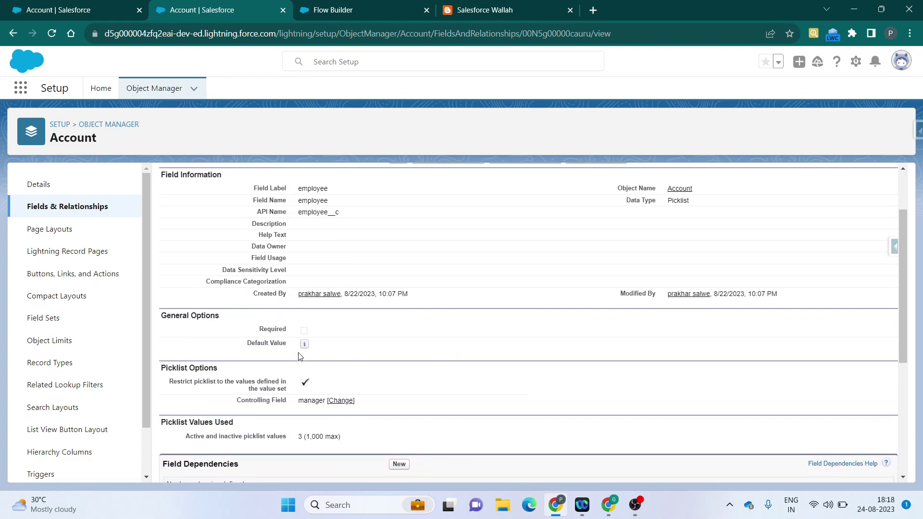
pyautogui.scroll(-1, 300, 357)
pyautogui.scroll(-3, 300, 357)
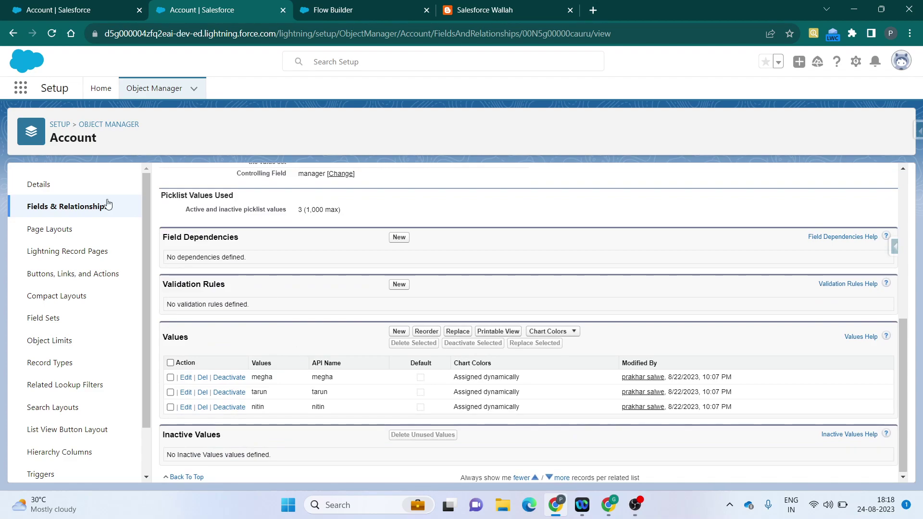
pyautogui.click(61, 208)
# Step: Edit the manager field's employee dependency: Prakhar includes tarun, Akhil includes megha and nitin
pyautogui.click(560, 183)
pyautogui.write('mana')
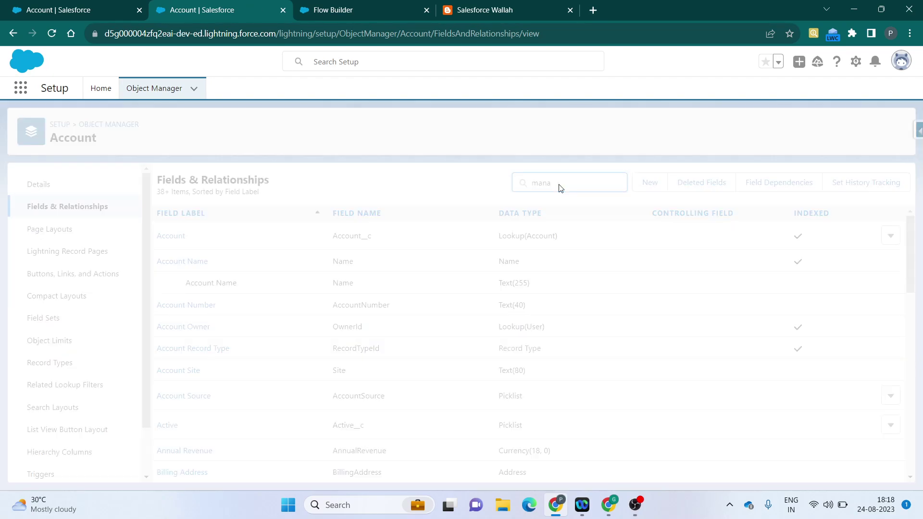
pyautogui.click(179, 238)
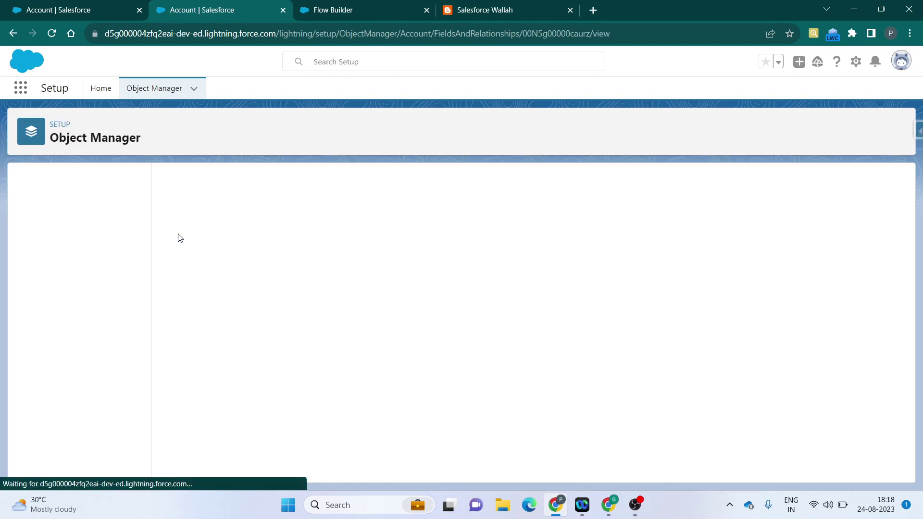
pyautogui.scroll(-5, 288, 345)
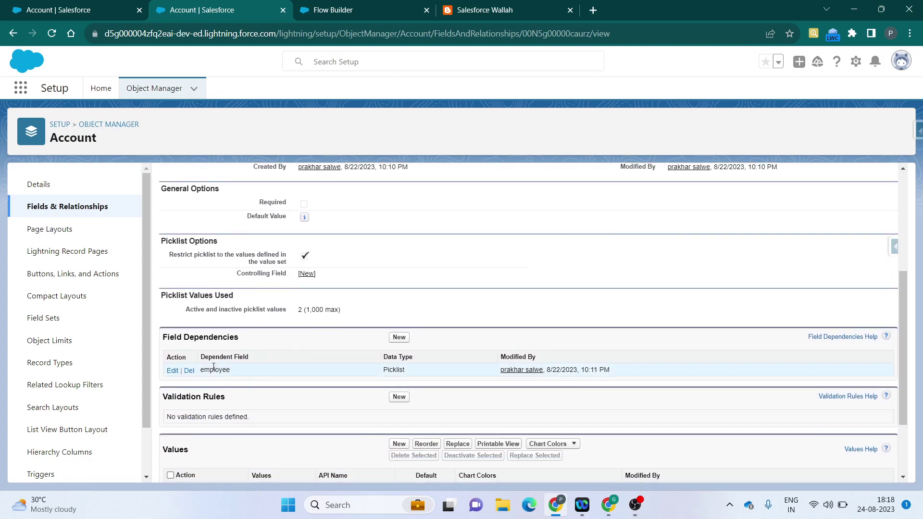
pyautogui.click(174, 371)
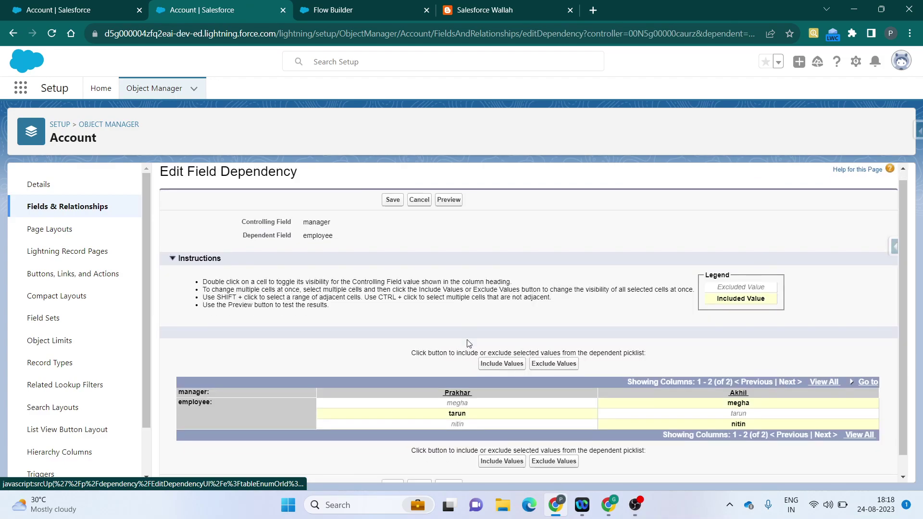
pyautogui.scroll(-1, 466, 345)
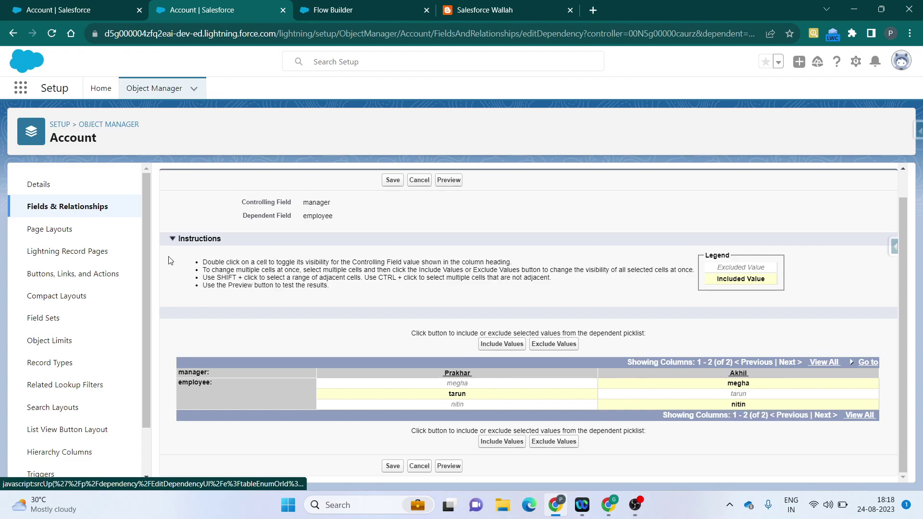
# Step: Add a Dependent Picklists component to the flow screen, found by searching 'depe'
pyautogui.click(330, 6)
pyautogui.click(101, 180)
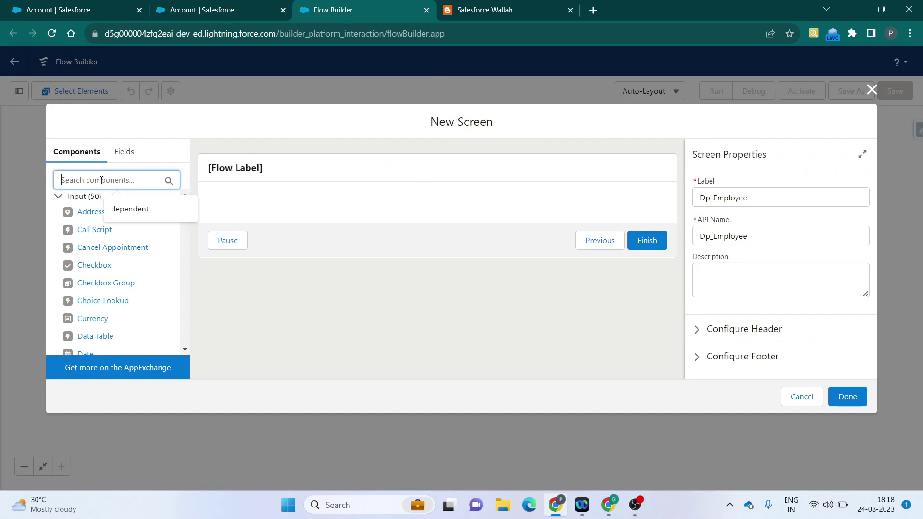
pyautogui.write('depe')
pyautogui.moveTo(91, 206); pyautogui.dragTo(268, 205)
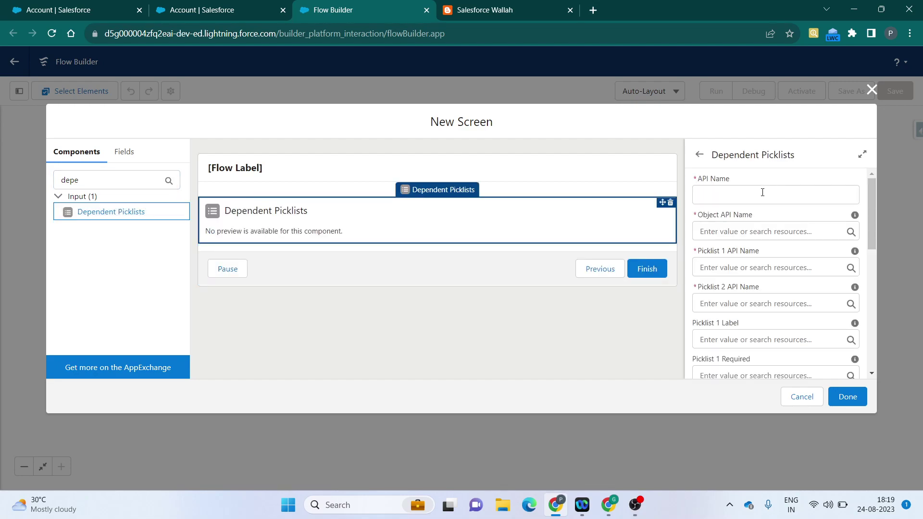
# Step: Name the component DP_picklist and set its Object API Name to Account
pyautogui.click(763, 193)
pyautogui.write('DP')
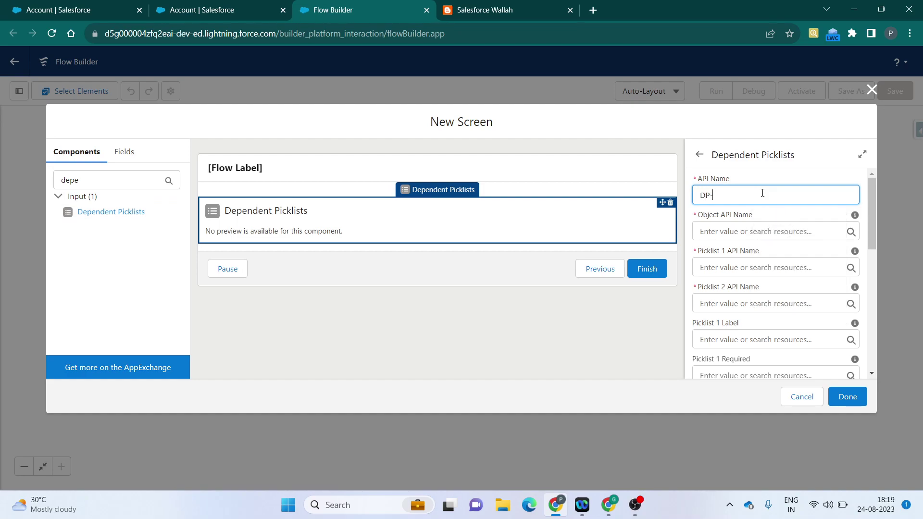
pyautogui.write('_picklist')
pyautogui.click(747, 225)
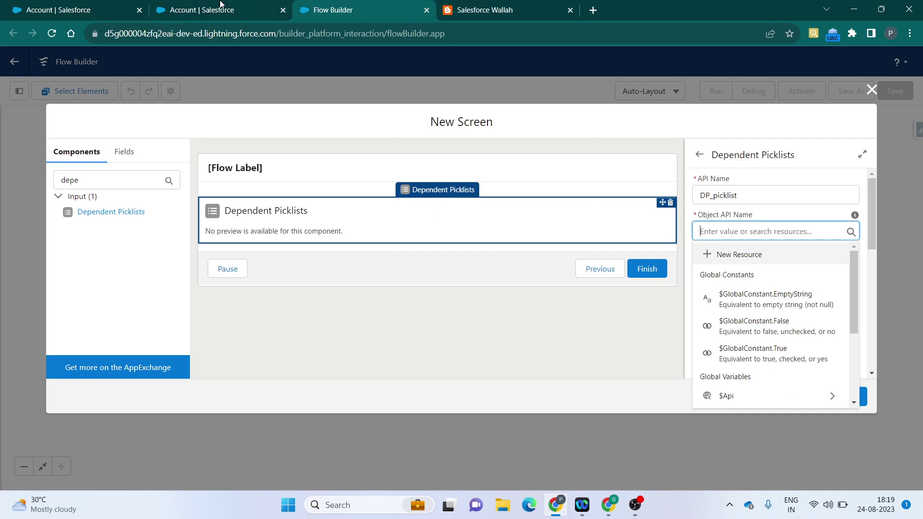
pyautogui.click(220, 6)
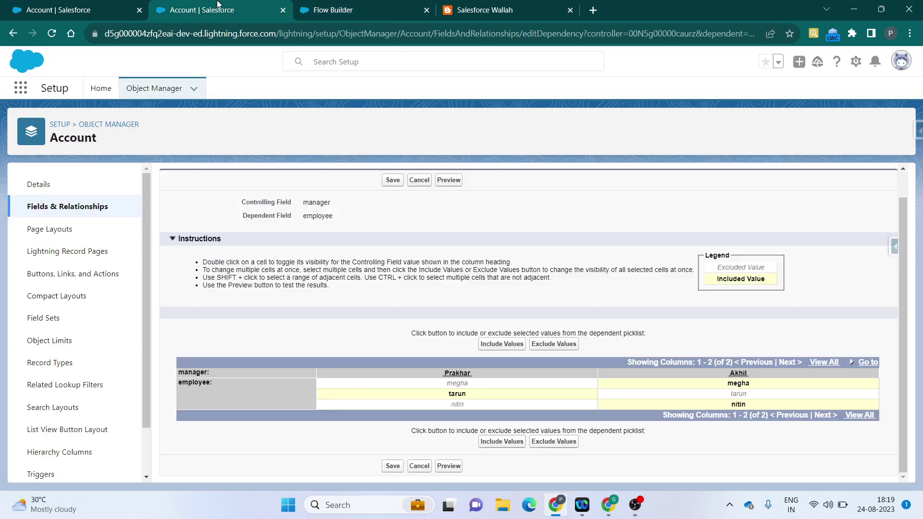
pyautogui.click(303, 6)
pyautogui.write('Acc')
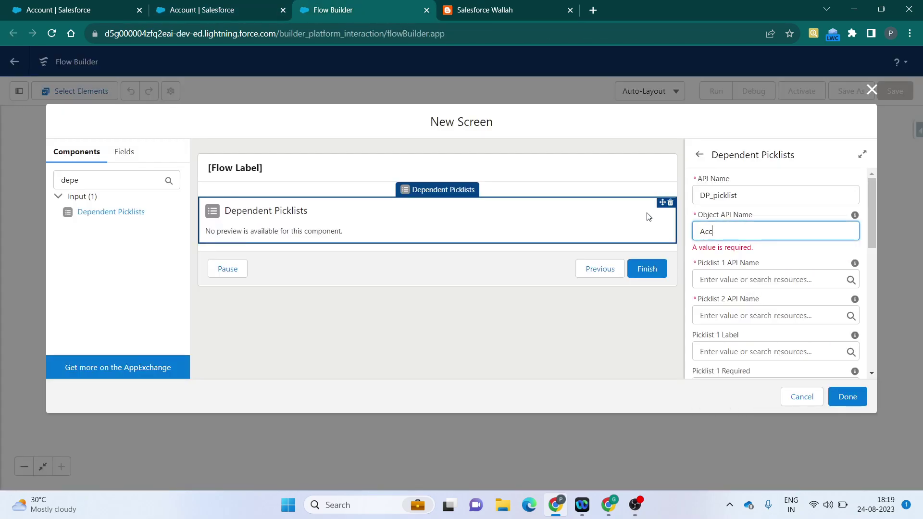
pyautogui.write('ount')
pyautogui.click(777, 259)
pyautogui.scroll(-1, 778, 260)
# Step: Look up the manager field's API name by filtering Account fields for 'Mana'
pyautogui.click(731, 231)
pyautogui.click(197, 9)
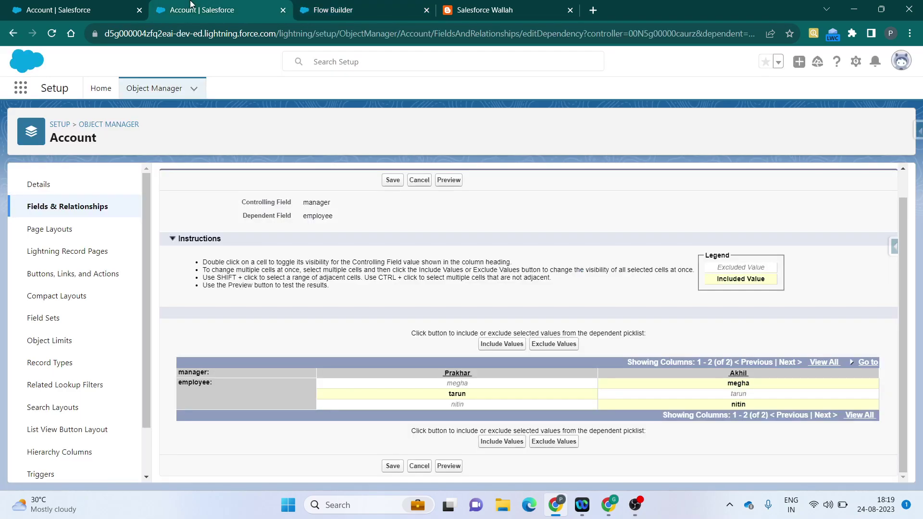
pyautogui.click(56, 206)
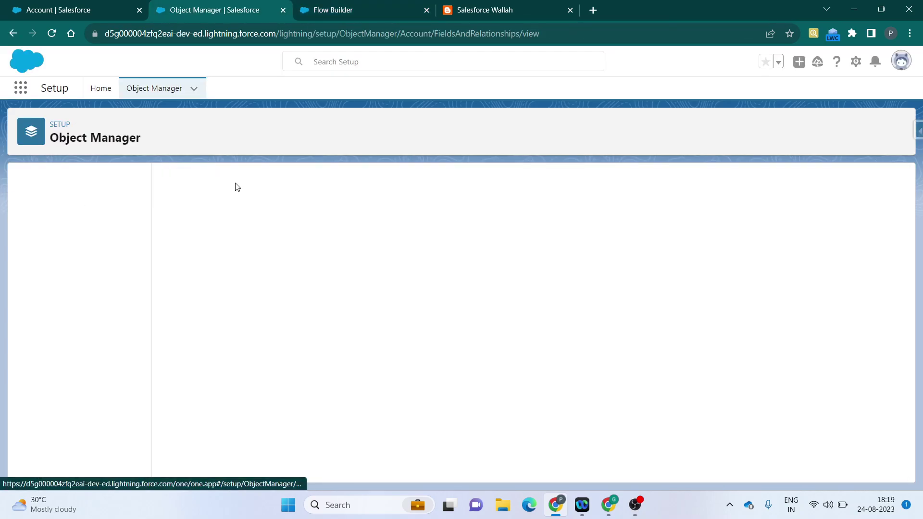
pyautogui.click(551, 184)
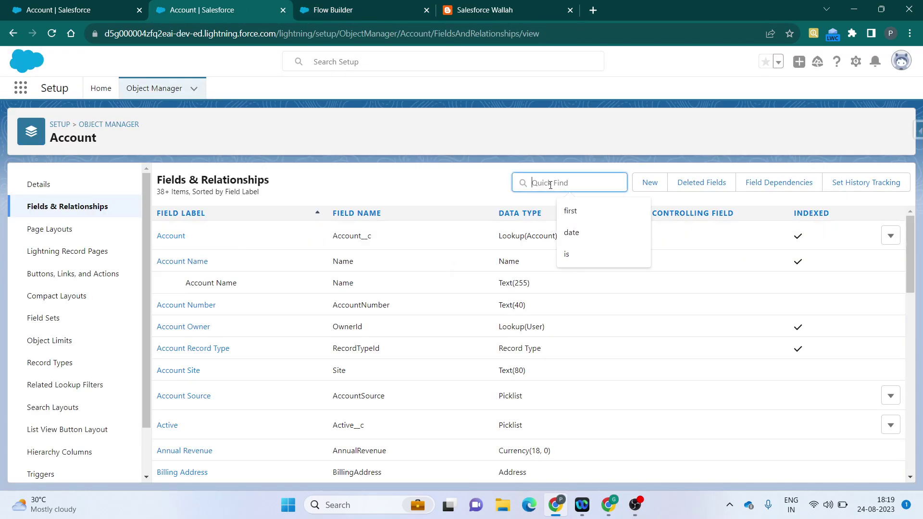
pyautogui.write('Mana')
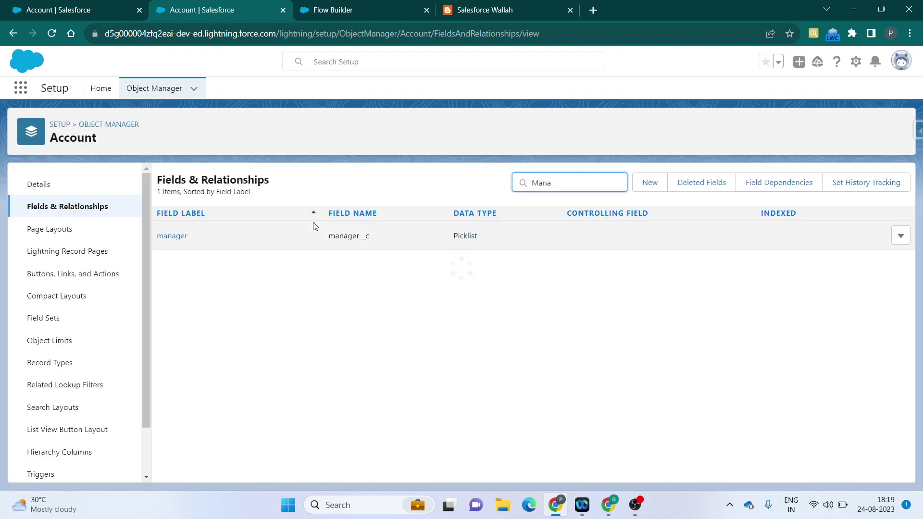
# Step: Copy manager__c and paste it into Picklist 1 API Name
pyautogui.doubleClick(345, 235)
pyautogui.hotkey('ctrl', 'c')
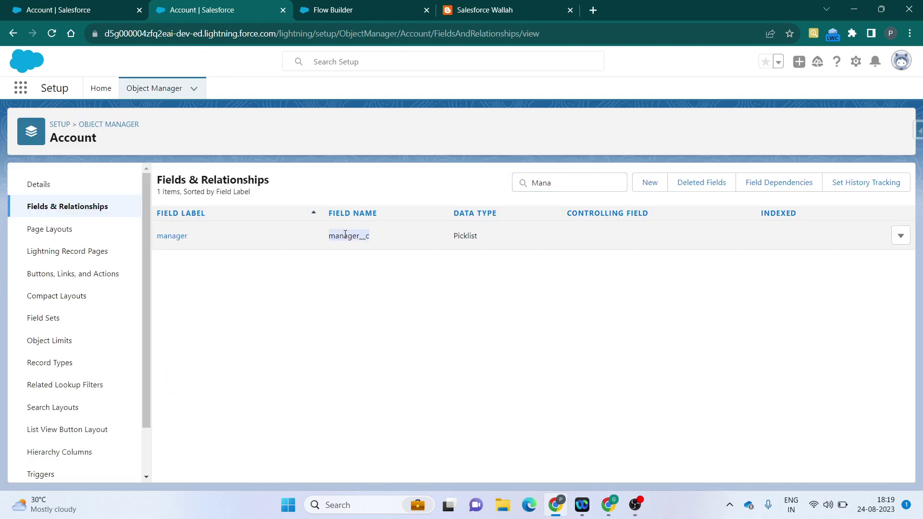
pyautogui.click(333, 13)
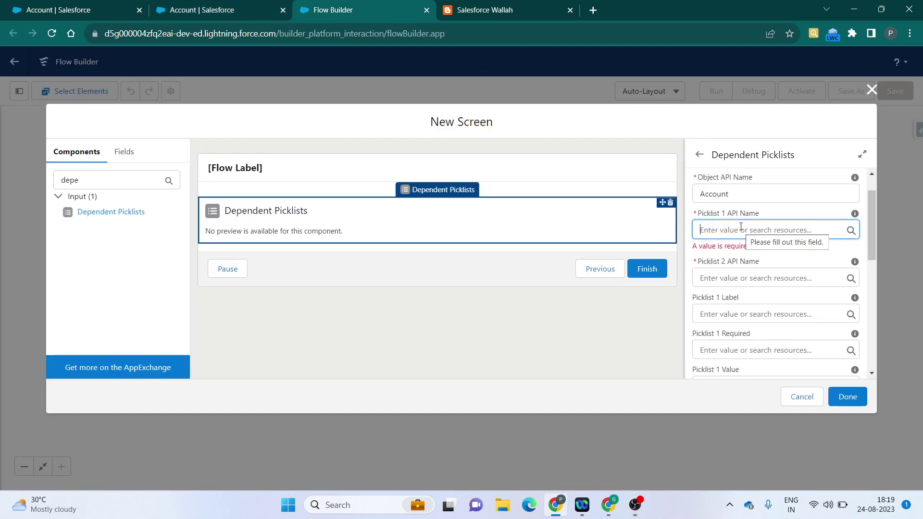
pyautogui.hotkey('ctrl', 'v')
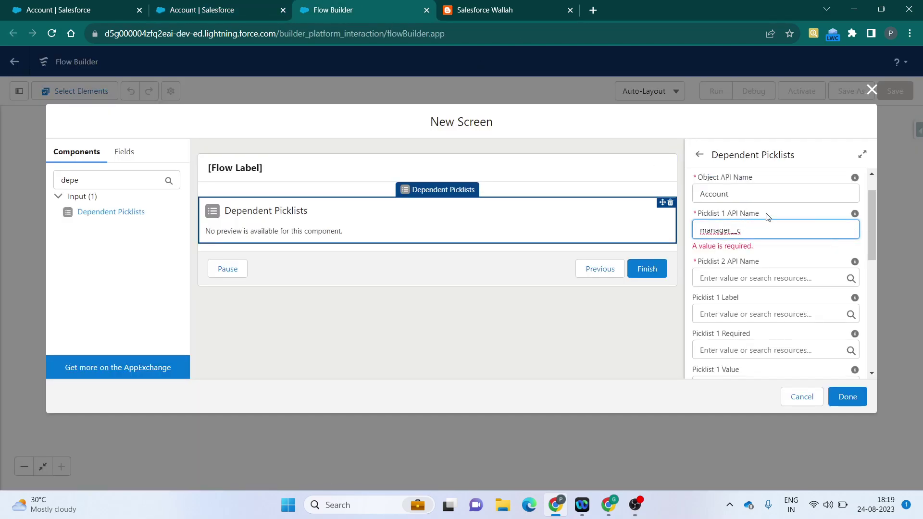
# Step: Find employee__c by searching 'Emp' and paste it into Picklist 2 API Name
pyautogui.click(221, 10)
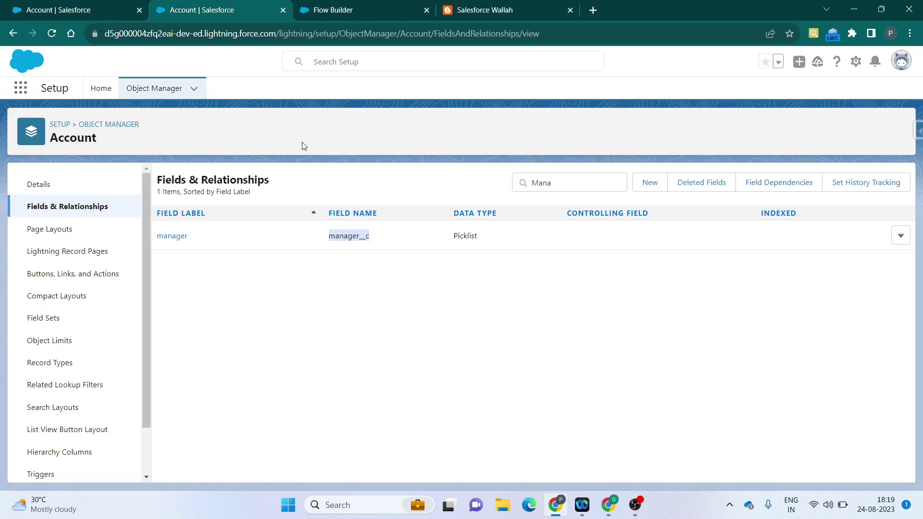
pyautogui.click(562, 185)
pyautogui.hotkey('ctrl', 'a')
pyautogui.press('BackSpace')
pyautogui.write('Emp')
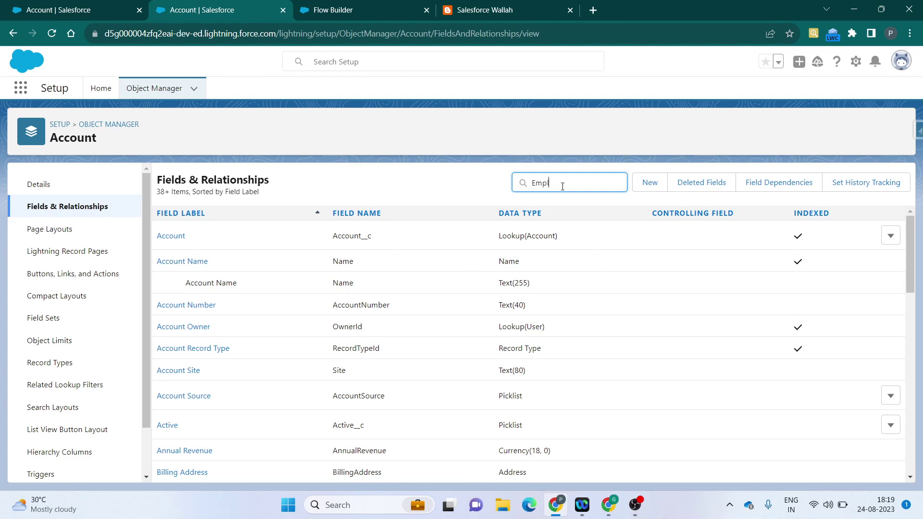
pyautogui.doubleClick(350, 236)
pyautogui.hotkey('ctrl', 'c')
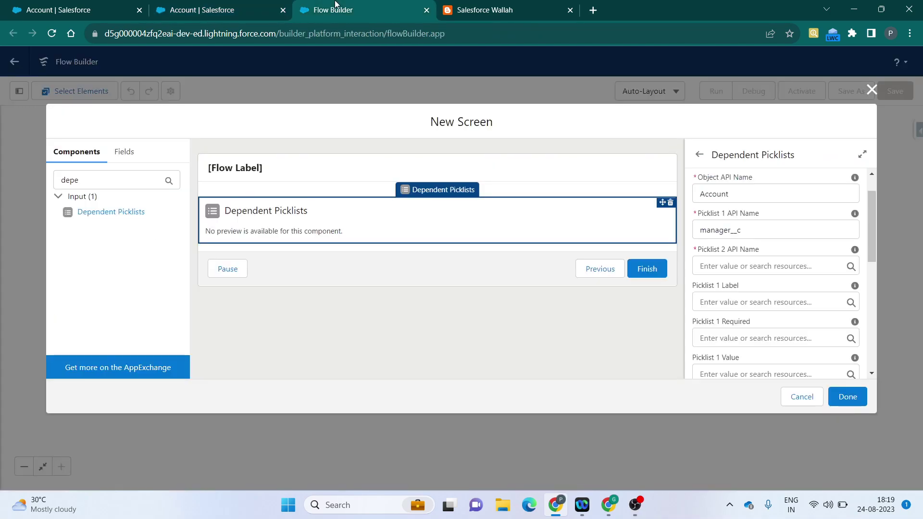
pyautogui.click(336, 7)
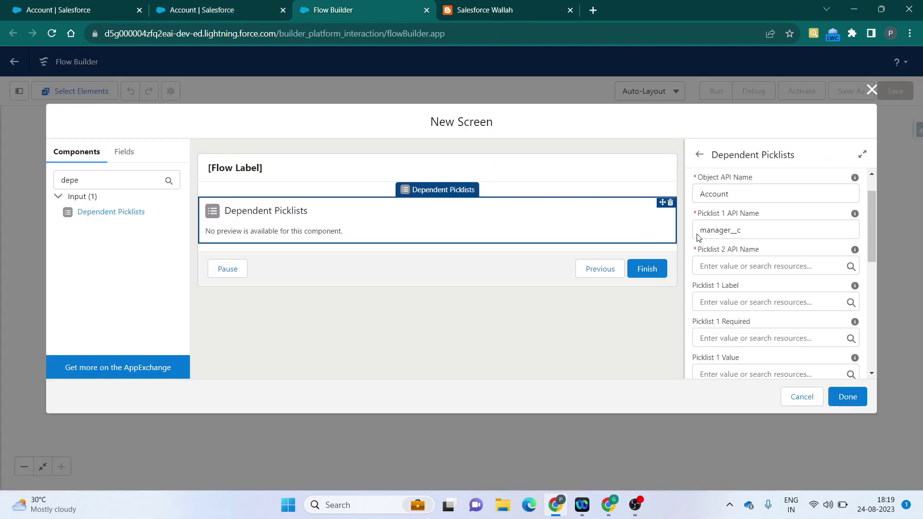
pyautogui.click(711, 267)
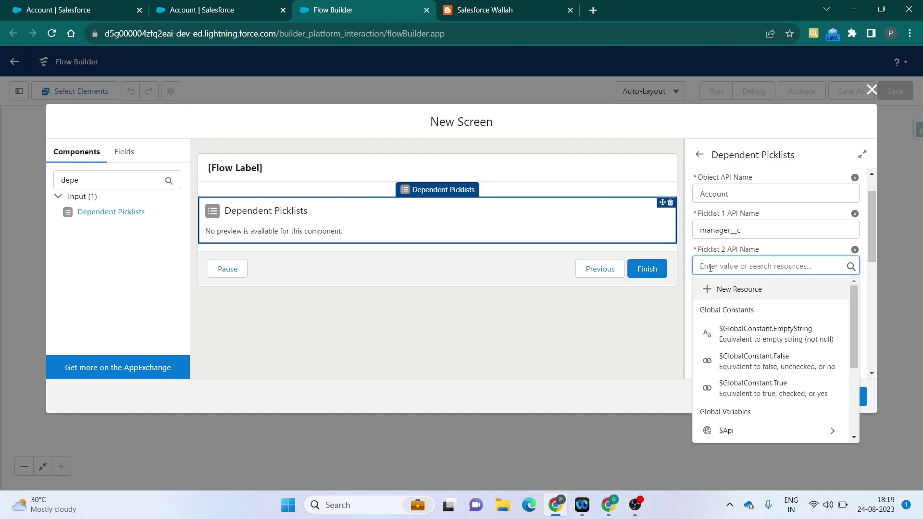
pyautogui.hotkey('ctrl', 'v')
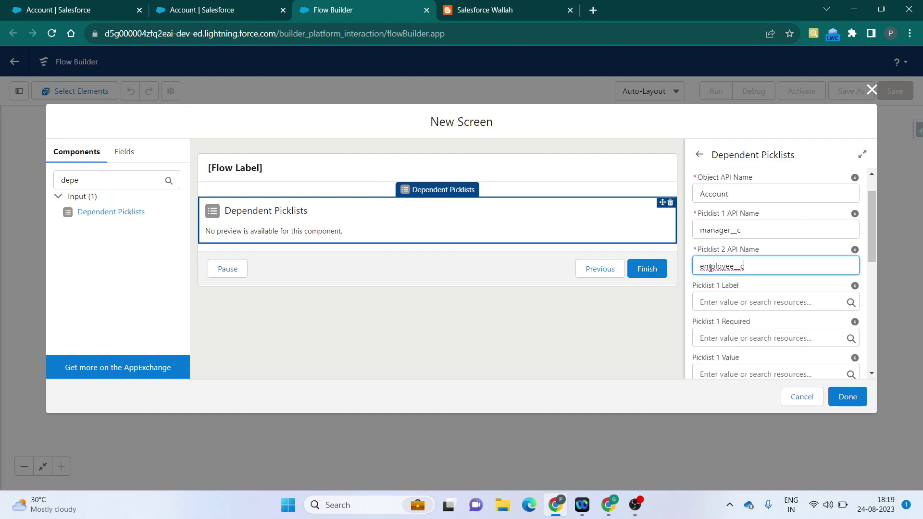
pyautogui.click(796, 253)
pyautogui.scroll(-1, 765, 272)
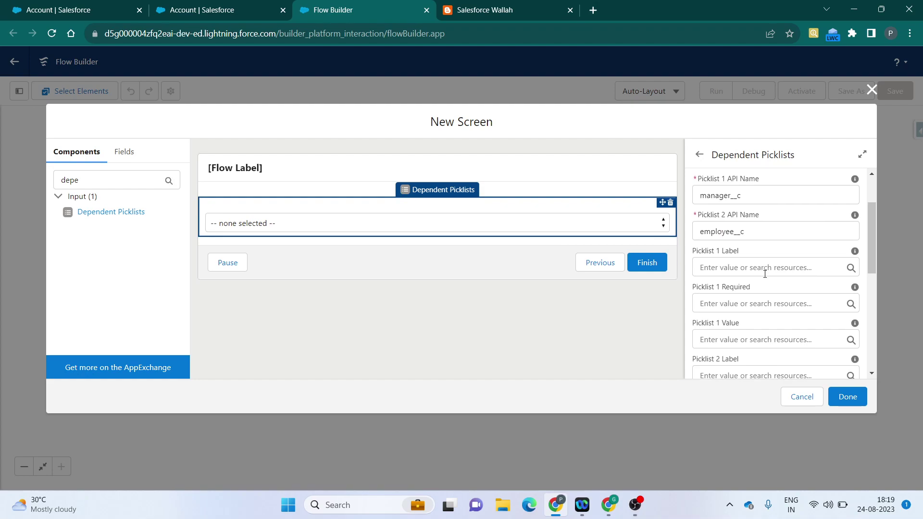
# Step: Label Picklist 1 'Manager' and make it required with True
pyautogui.scroll(-1, 765, 274)
pyautogui.click(742, 251)
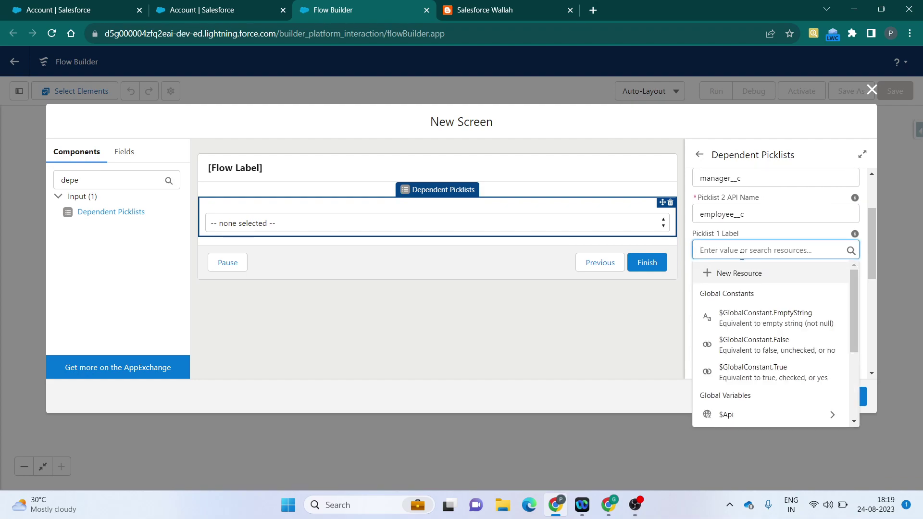
pyautogui.write('Manager')
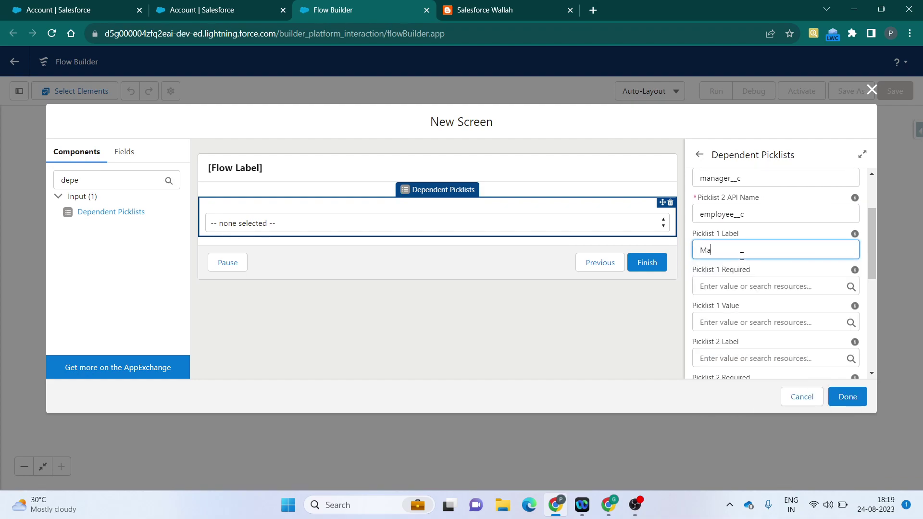
pyautogui.click(726, 291)
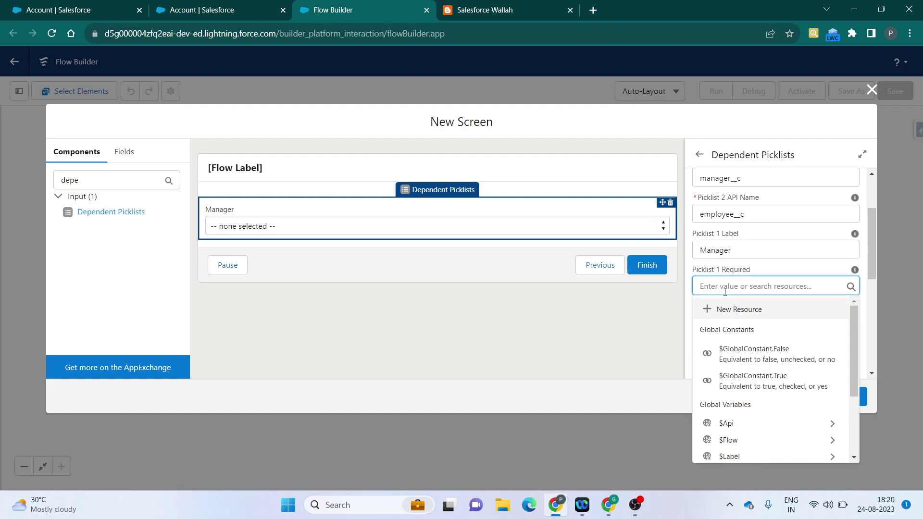
pyautogui.write('true')
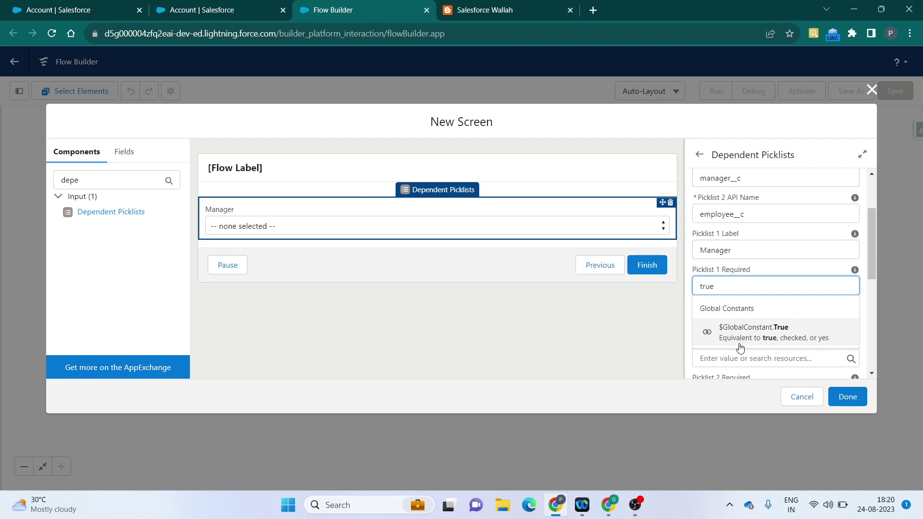
pyautogui.click(738, 338)
pyautogui.scroll(-2, 769, 305)
# Step: Label Picklist 2 'Employee' and set its Required to $GlobalConstant.False
pyautogui.click(739, 277)
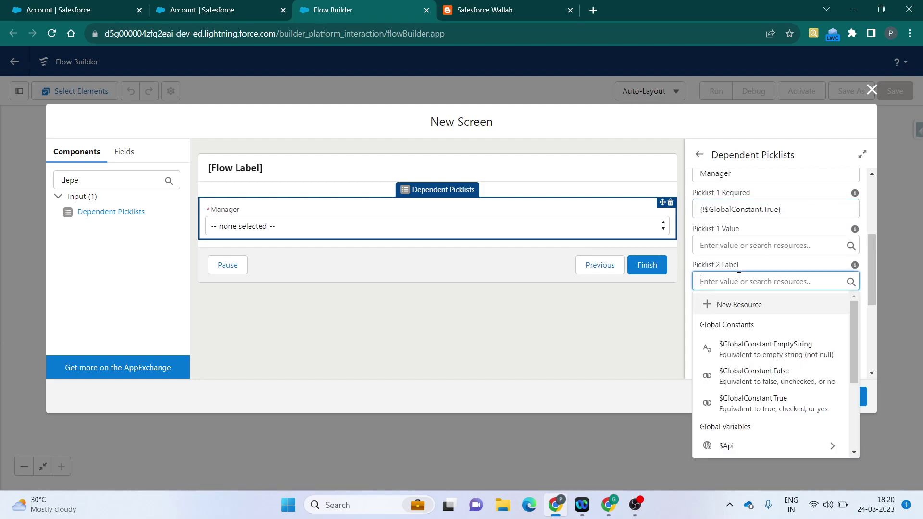
pyautogui.write('Employee')
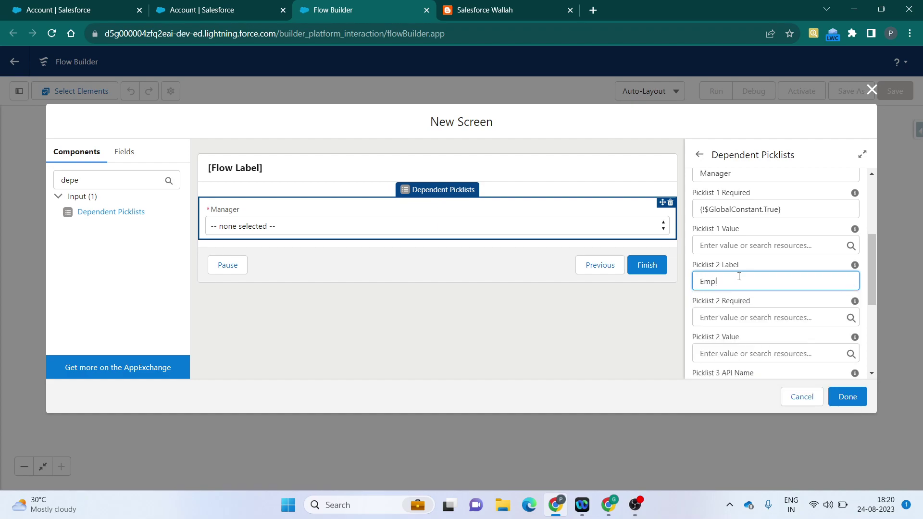
pyautogui.click(725, 316)
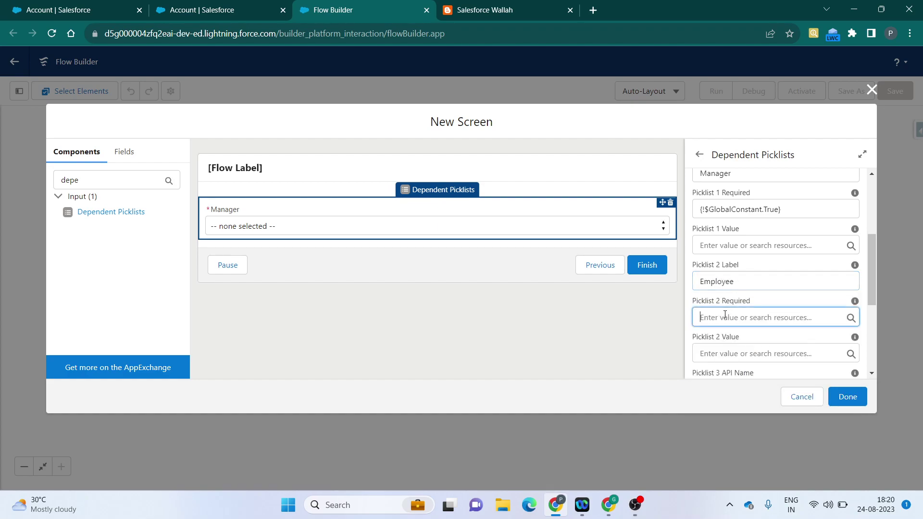
pyautogui.write('trye')
pyautogui.press('BackSpace')
pyautogui.press('BackSpace')
pyautogui.press('BackSpace')
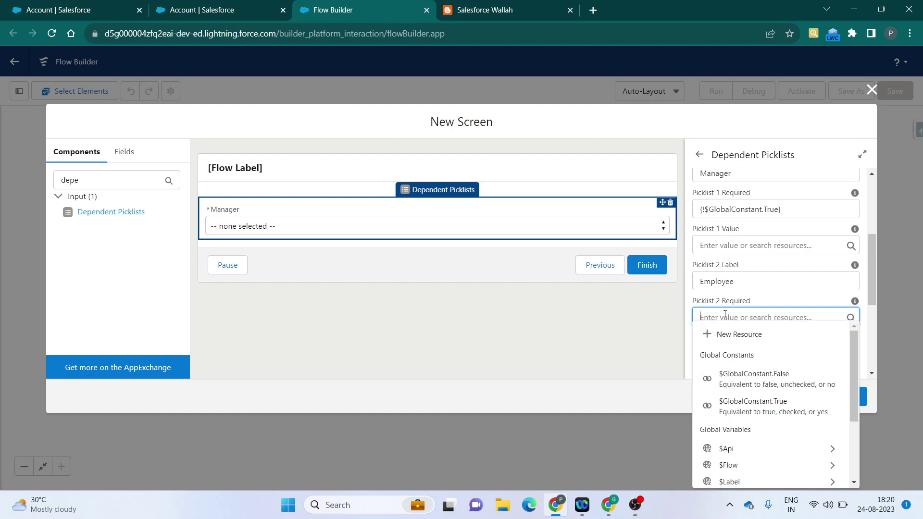
pyautogui.write('f')
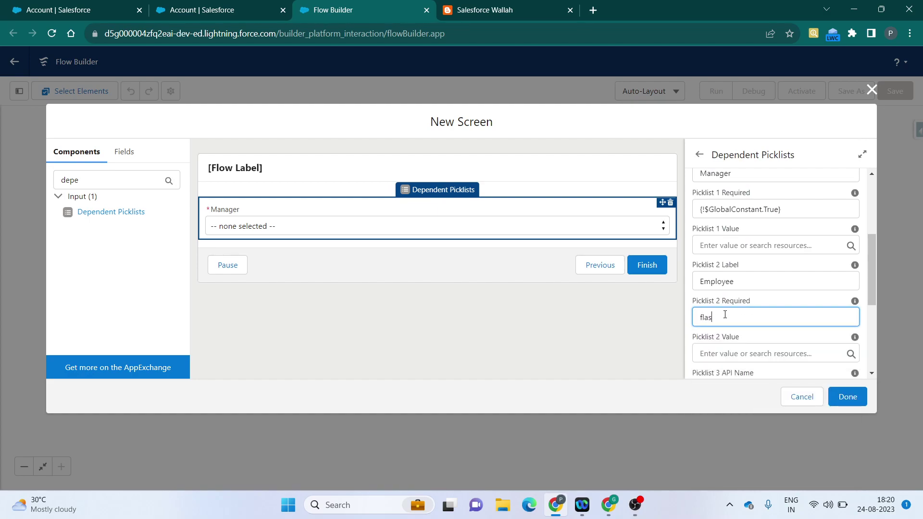
pyautogui.press('BackSpace')
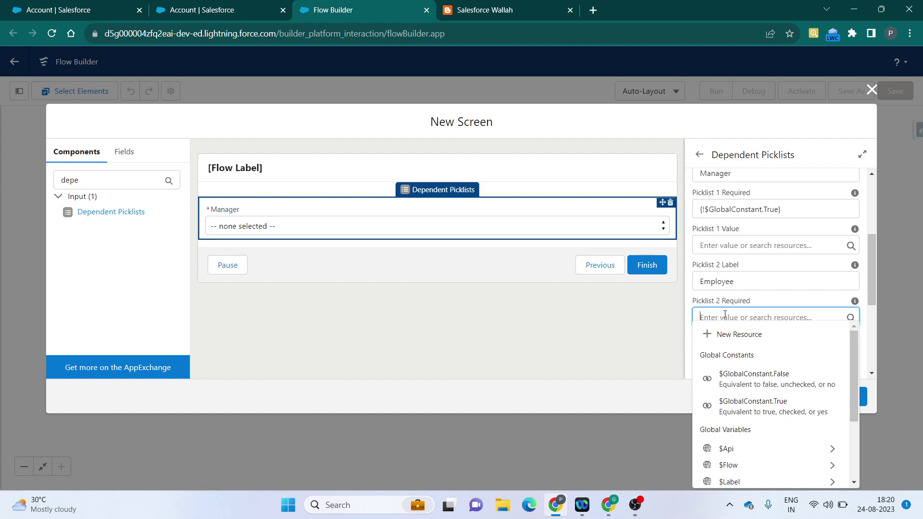
pyautogui.write('fal')
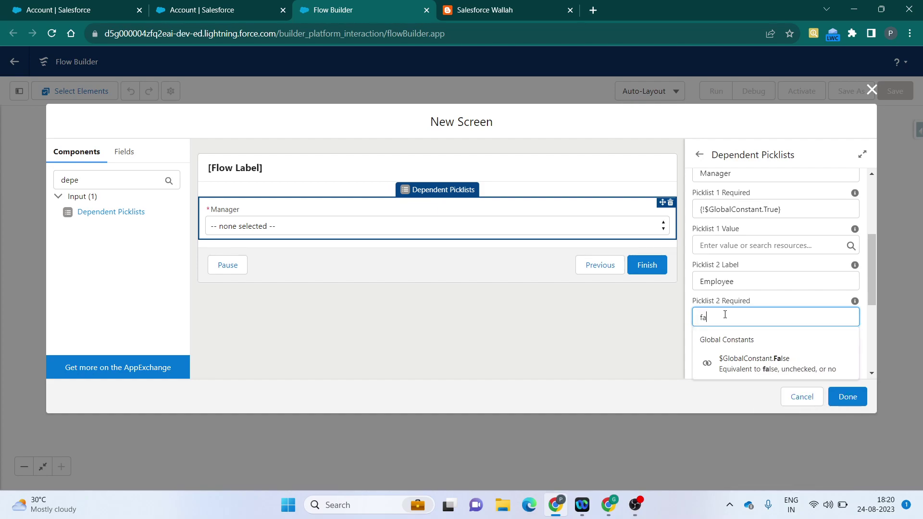
pyautogui.click(734, 371)
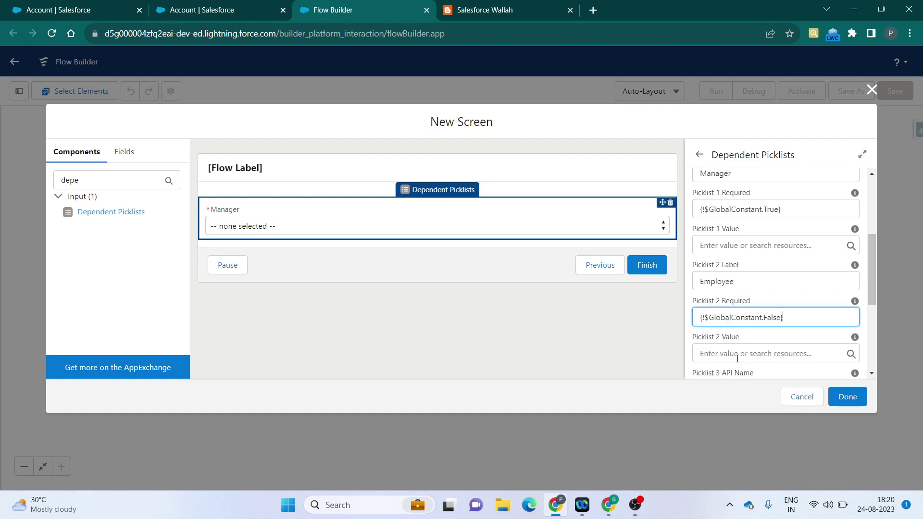
pyautogui.click(751, 306)
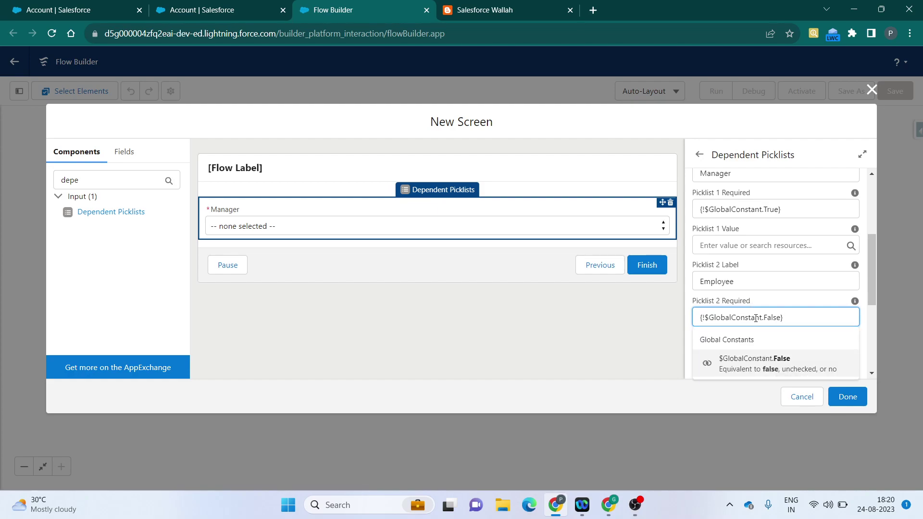
pyautogui.scroll(-1, 751, 305)
pyautogui.click(745, 331)
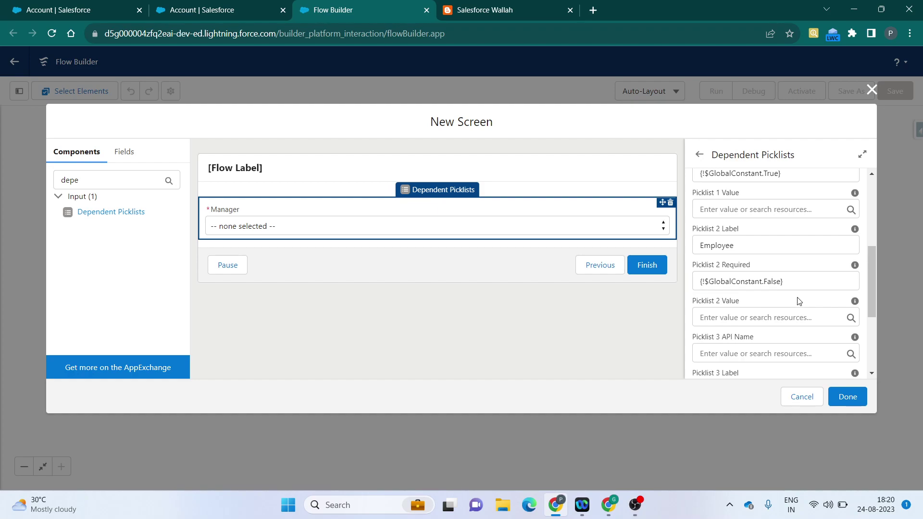
# Step: Expand the component's Advanced section and enable Manually assign variables
pyautogui.scroll(-3, 799, 301)
pyautogui.scroll(-1, 799, 297)
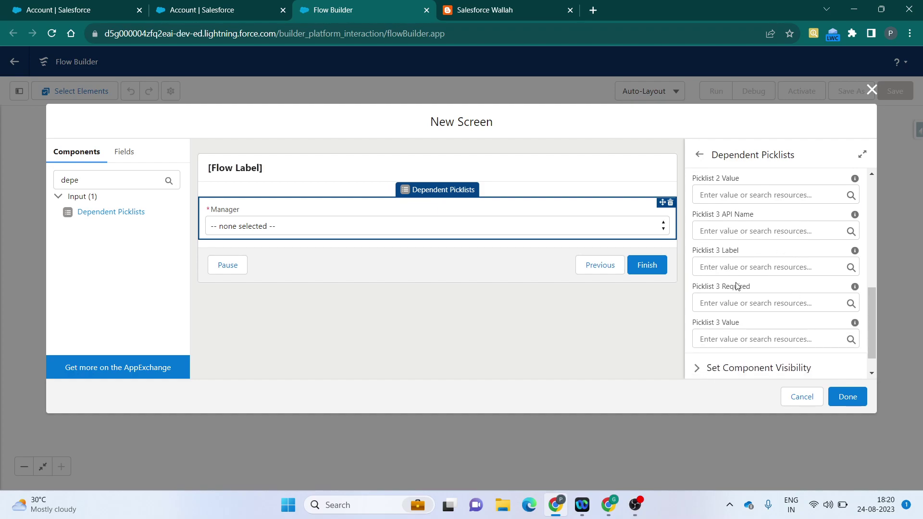
pyautogui.scroll(-1, 737, 287)
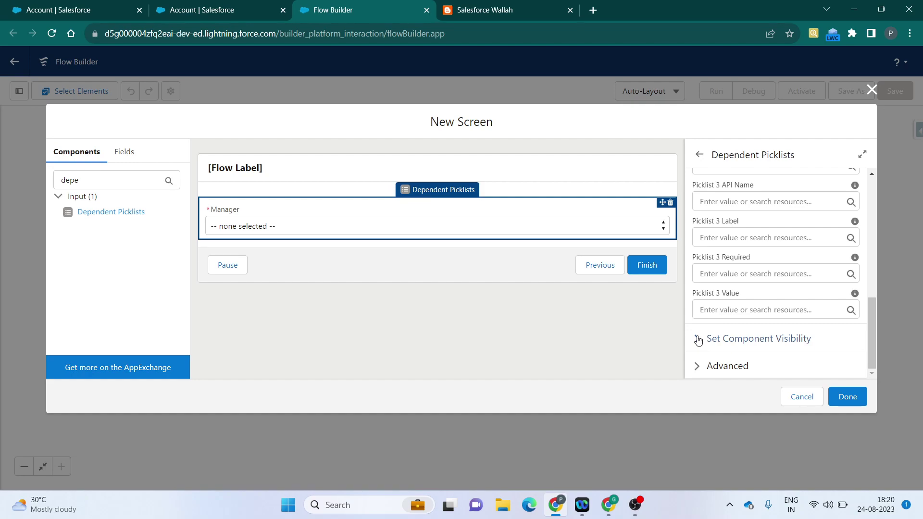
pyautogui.click(698, 364)
pyautogui.scroll(-3, 735, 301)
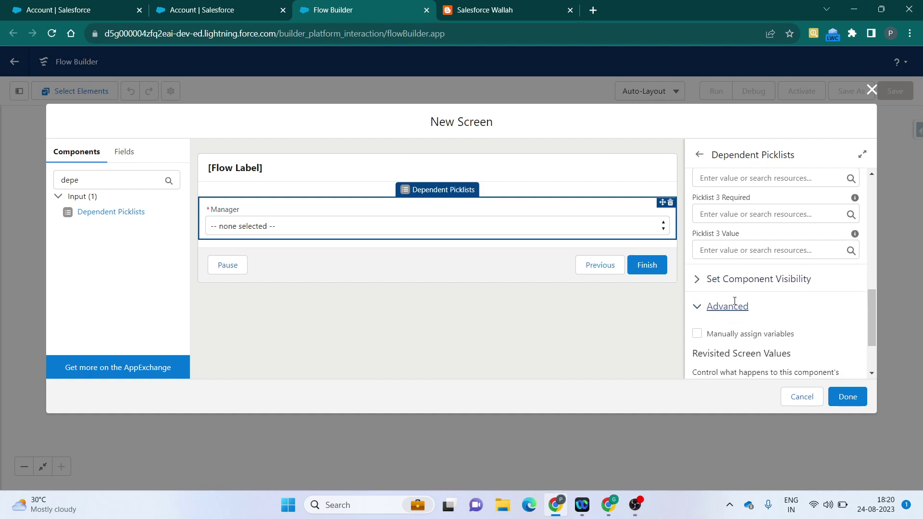
pyautogui.click(698, 286)
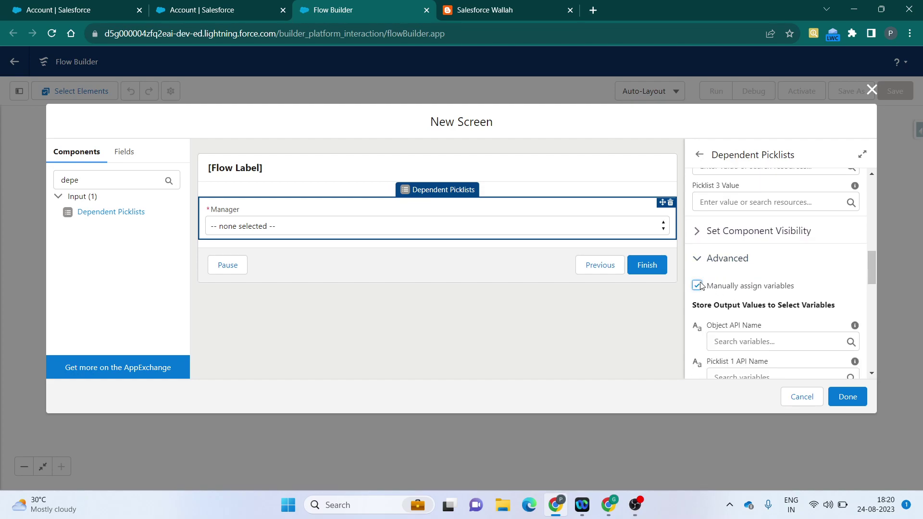
pyautogui.scroll(-1, 744, 278)
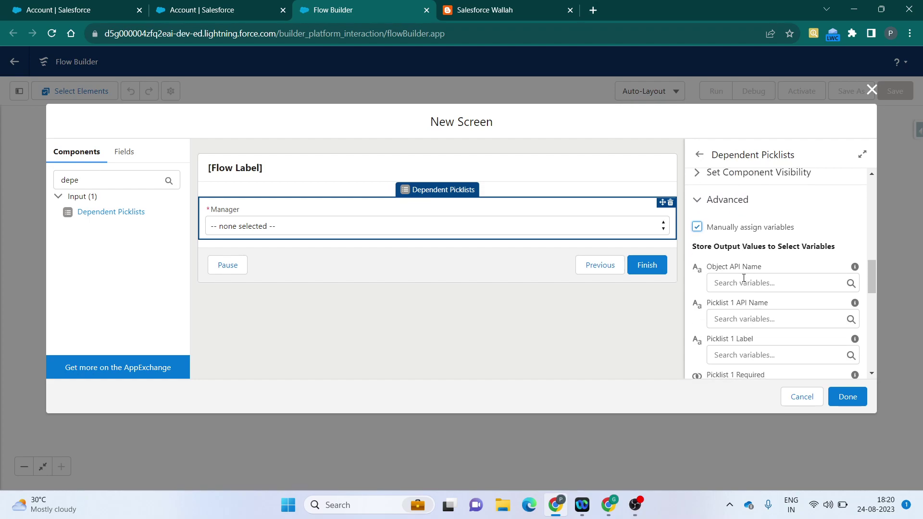
pyautogui.scroll(-1, 744, 295)
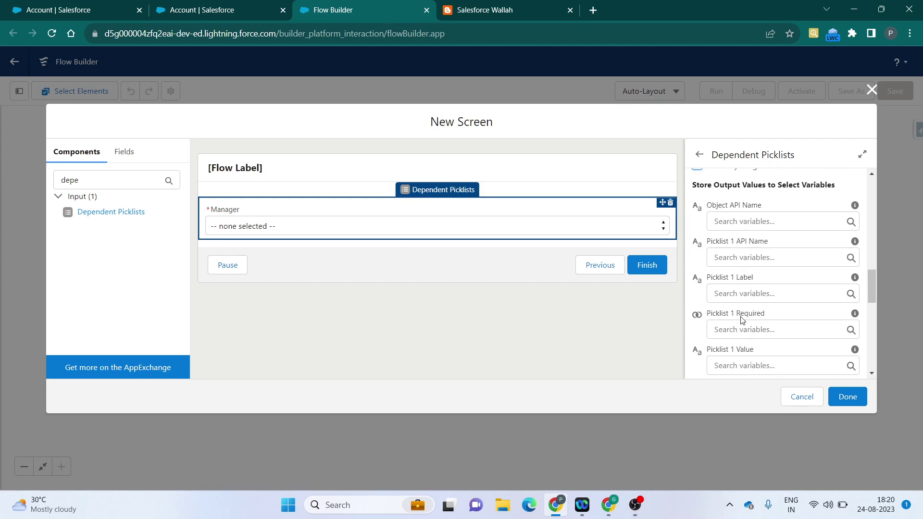
pyautogui.scroll(-1, 744, 317)
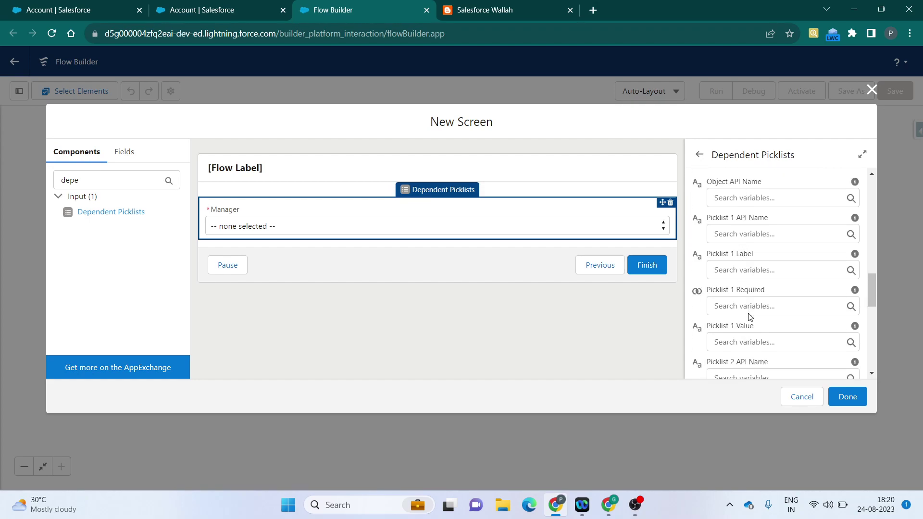
# Step: Create a new Text variable picklist1_Value for the Picklist 1 Value output
pyautogui.click(735, 340)
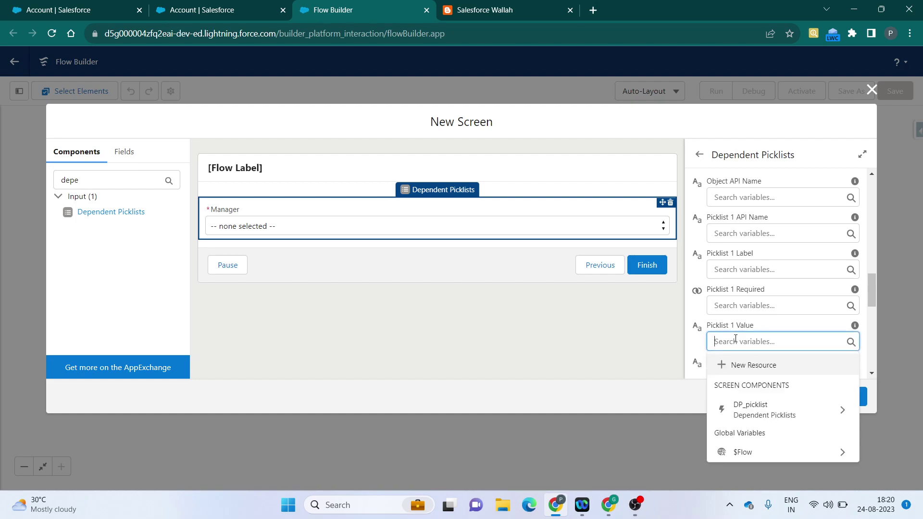
pyautogui.click(741, 366)
pyautogui.click(428, 221)
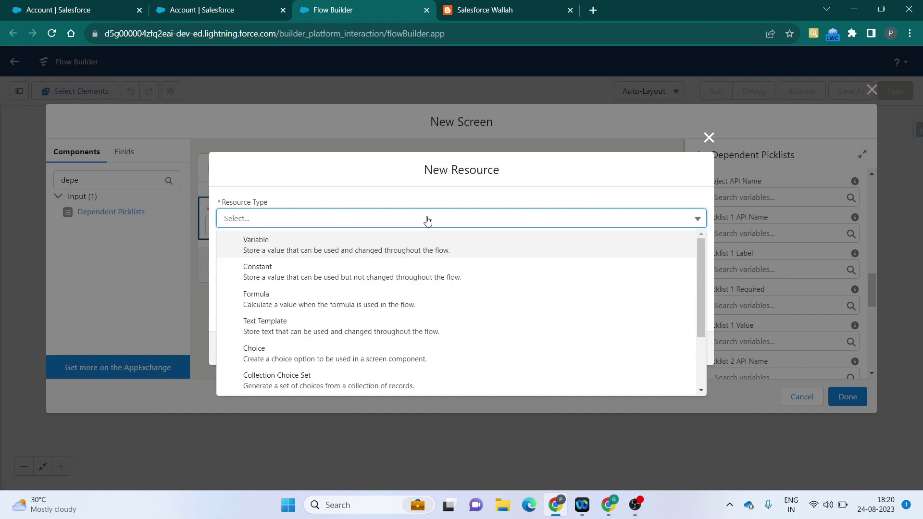
pyautogui.click(349, 241)
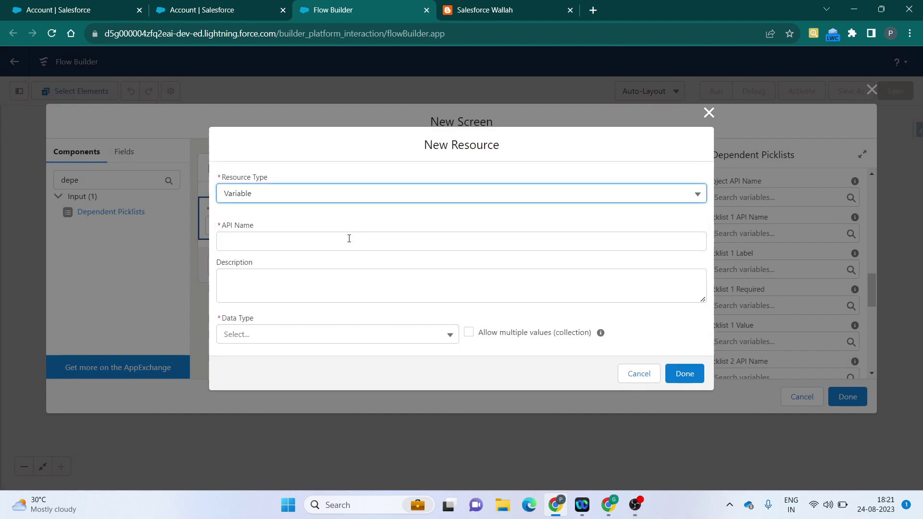
pyautogui.click(308, 243)
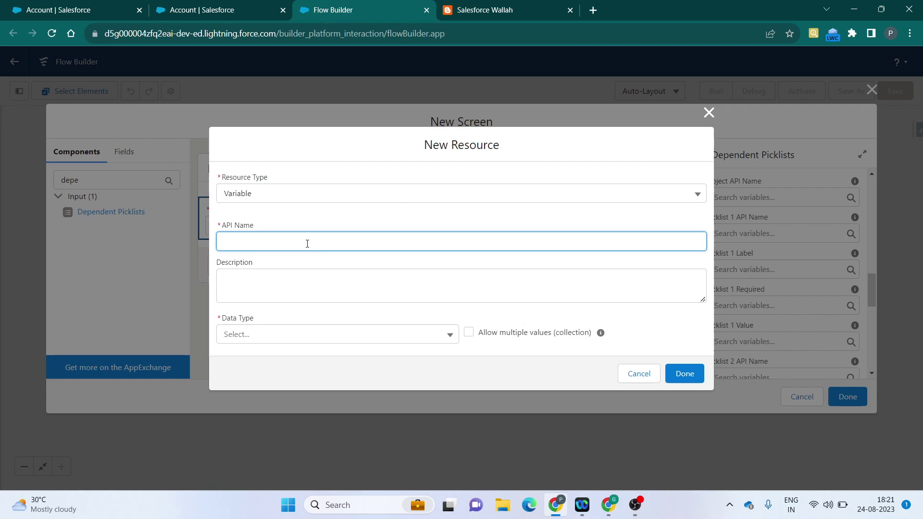
pyautogui.write('picklist1 Value')
pyautogui.click(255, 242)
pyautogui.press('BackSpace')
pyautogui.write('_')
pyautogui.click(290, 327)
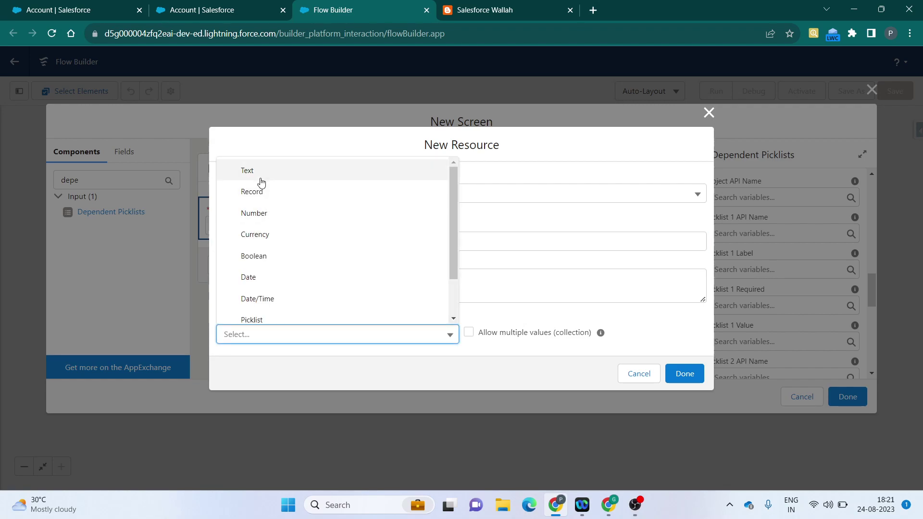
pyautogui.click(260, 179)
pyautogui.click(511, 377)
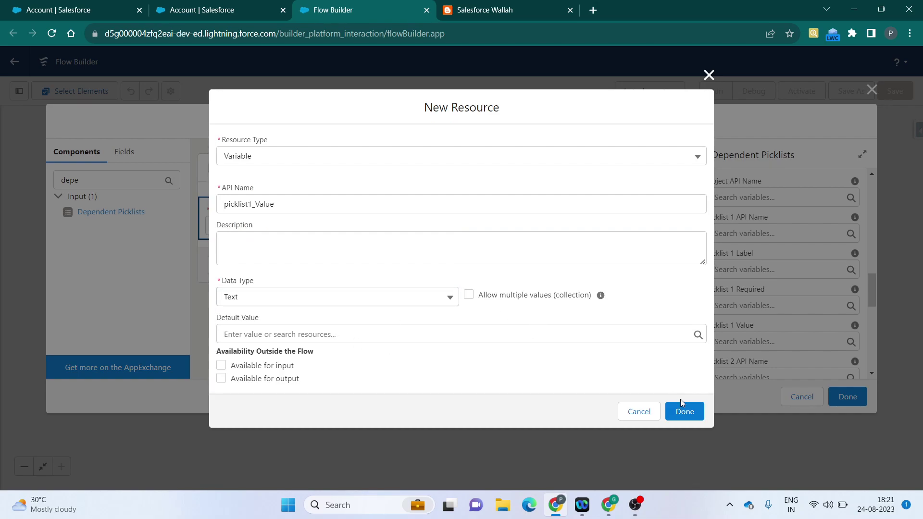
pyautogui.click(683, 410)
pyautogui.scroll(-2, 755, 328)
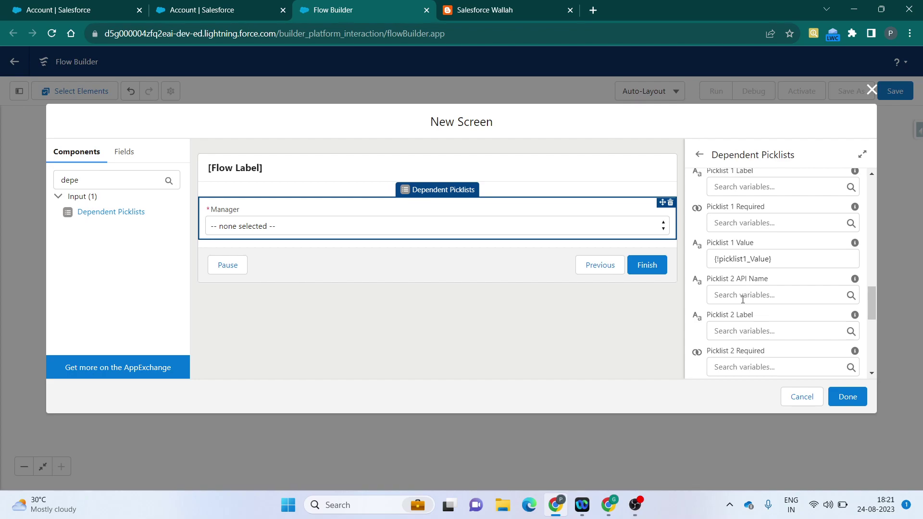
pyautogui.scroll(-1, 743, 298)
# Step: Store Picklist 2 Value in a new Text variable picklist2 and finish the Dp_Employee screen
pyautogui.click(742, 353)
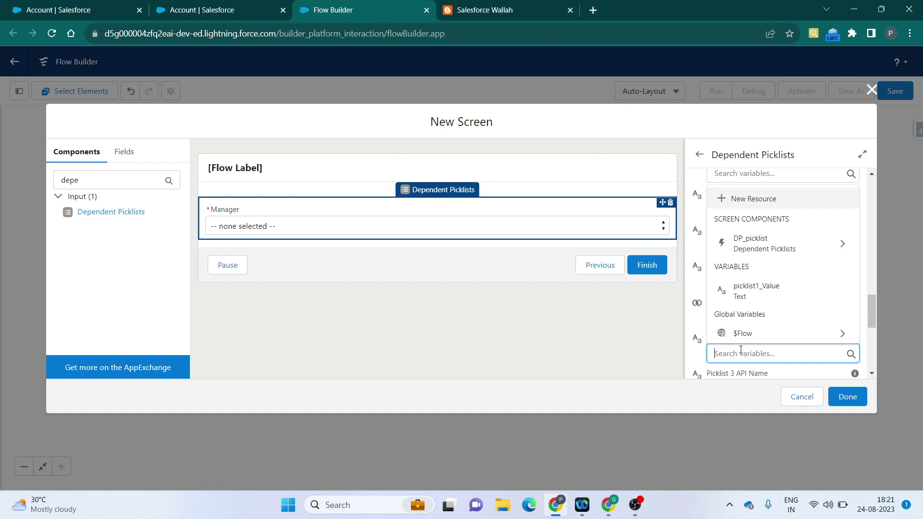
pyautogui.click(752, 198)
pyautogui.click(292, 224)
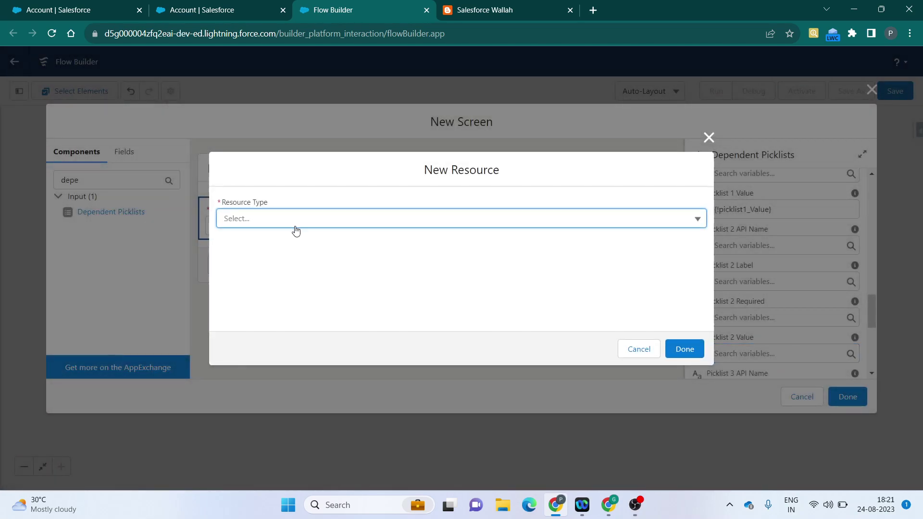
pyautogui.click(287, 243)
pyautogui.click(265, 240)
pyautogui.write('pickli')
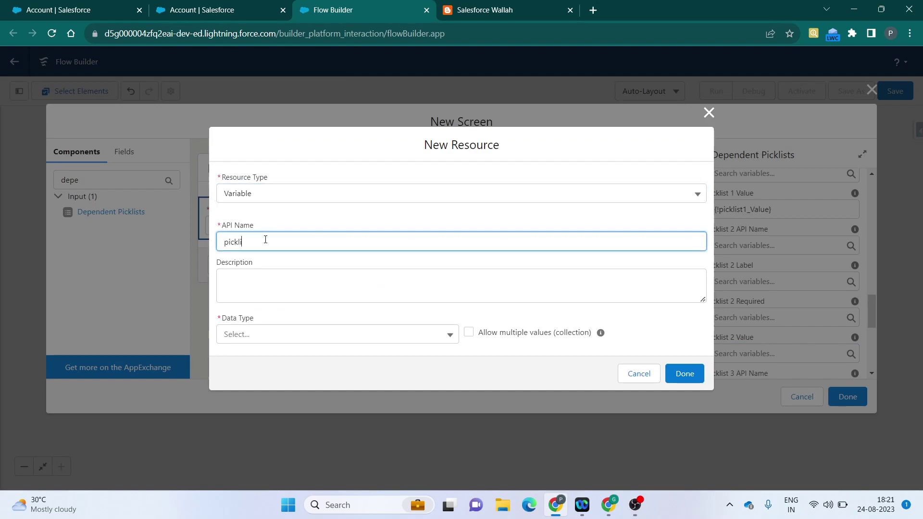
pyautogui.write('st2')
pyautogui.click(285, 262)
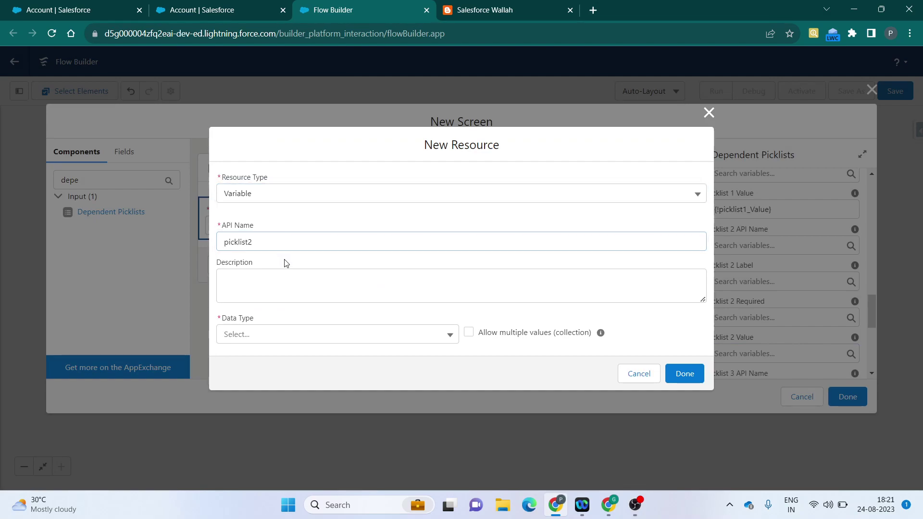
pyautogui.click(261, 339)
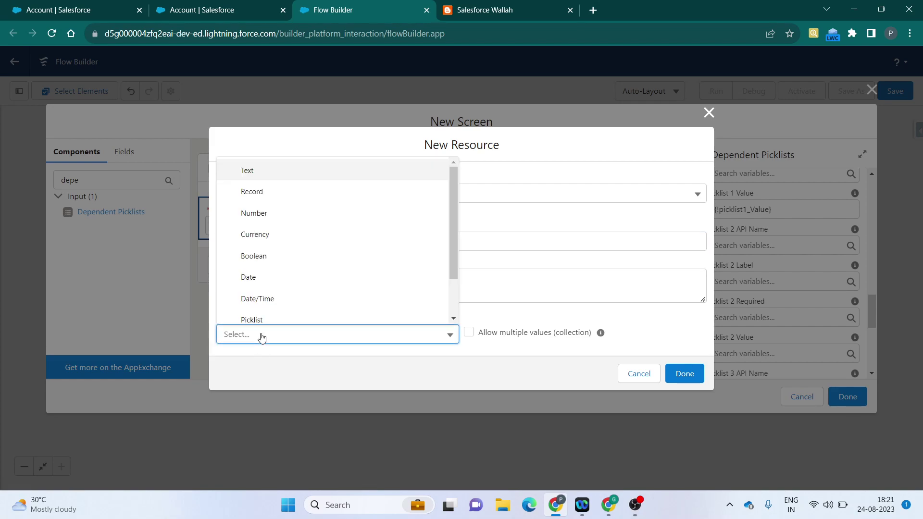
pyautogui.click(244, 173)
pyautogui.click(369, 133)
pyautogui.click(682, 412)
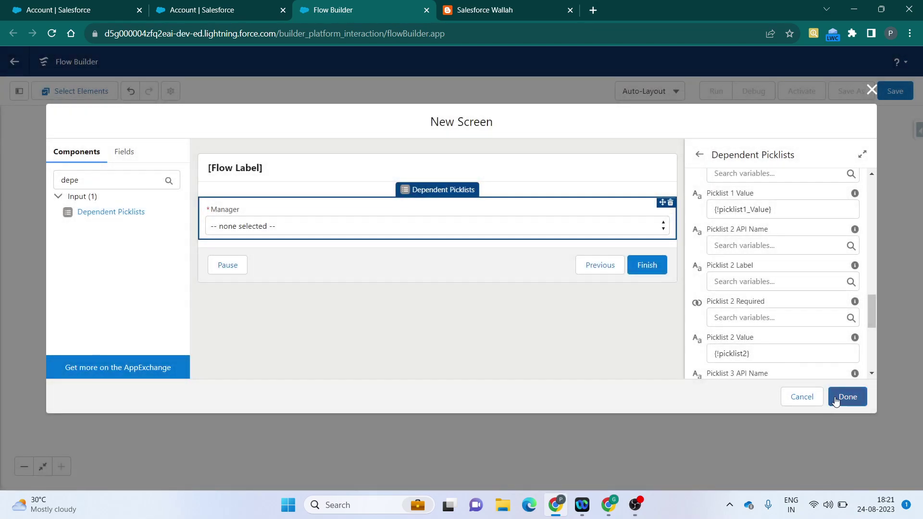
pyautogui.click(847, 397)
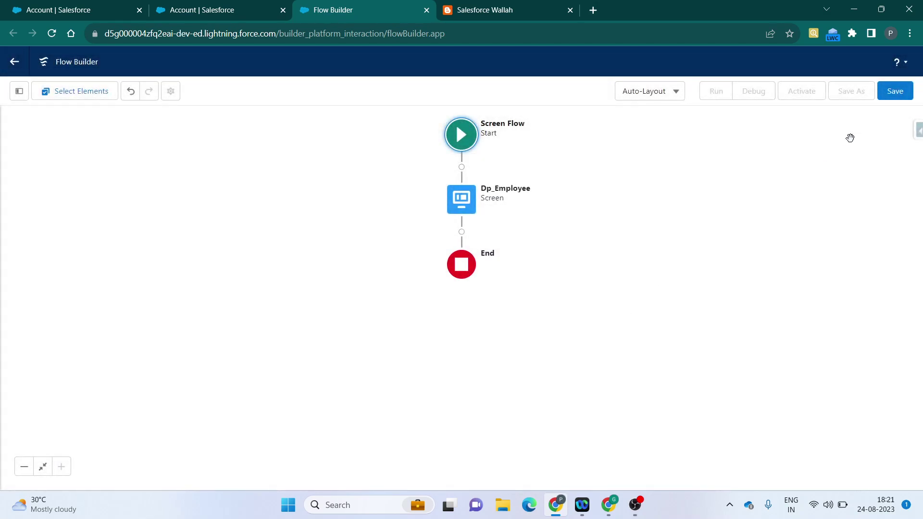
# Step: Save the flow with Flow Label and API Name Dp_Picklist
pyautogui.click(891, 93)
pyautogui.click(308, 220)
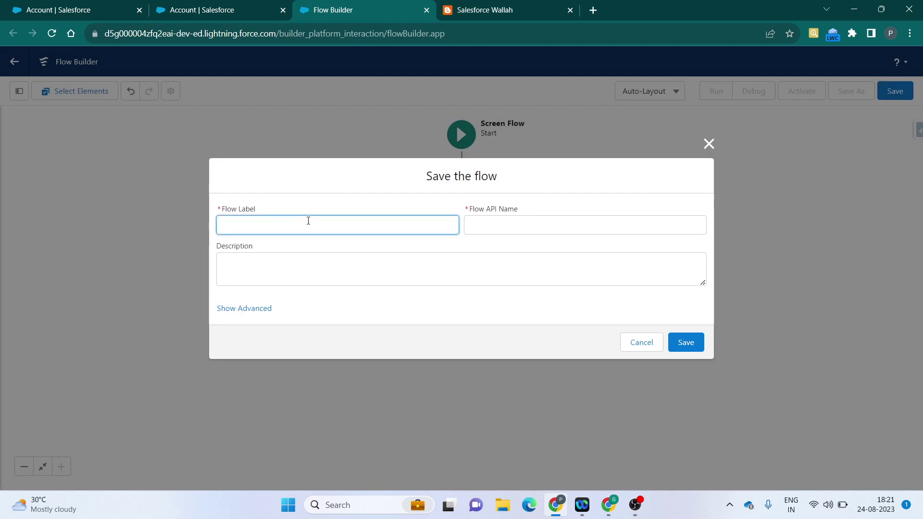
pyautogui.write('Dp_Picklist')
pyautogui.click(479, 218)
pyautogui.click(479, 297)
pyautogui.click(696, 344)
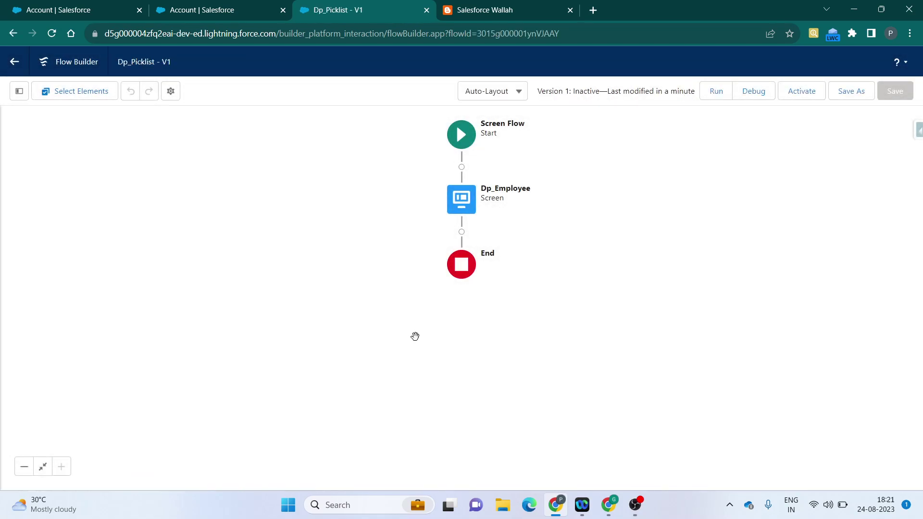
# Step: Debug the flow, choose Prakhar as Manager and check which Employee values are offered
pyautogui.click(751, 92)
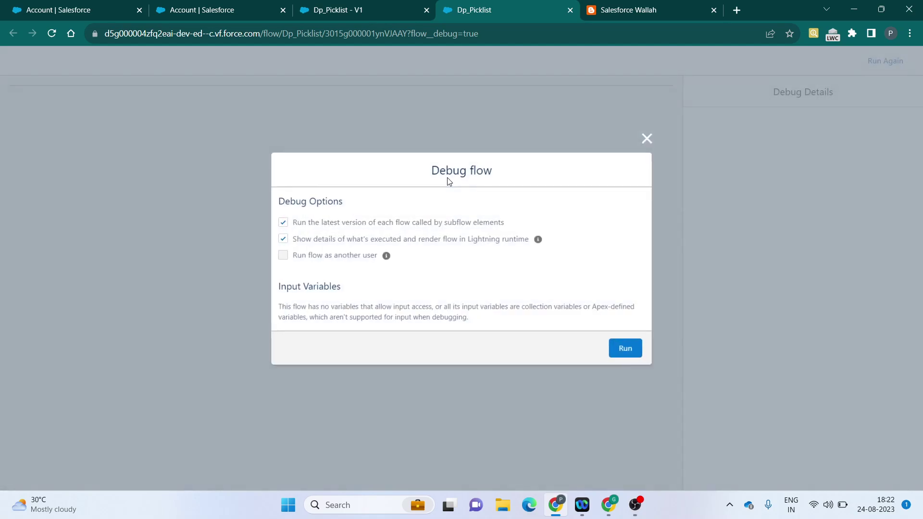
pyautogui.click(626, 351)
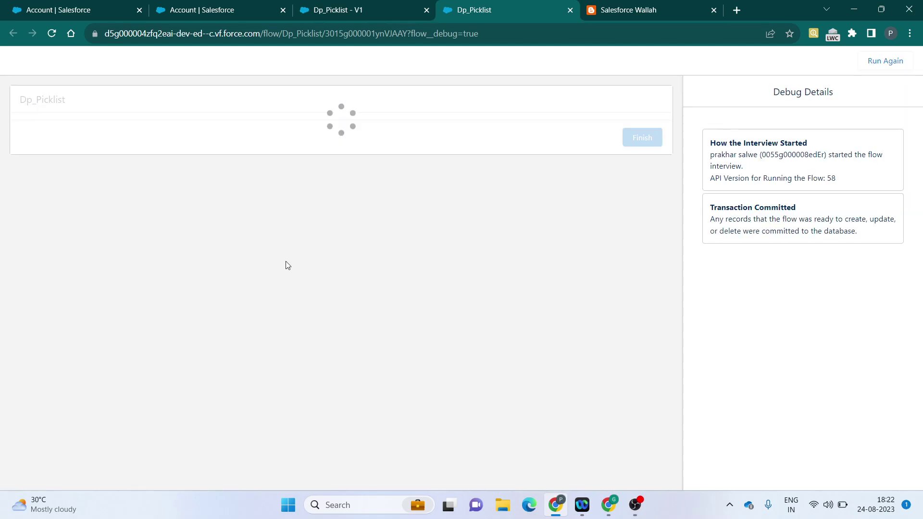
pyautogui.click(131, 145)
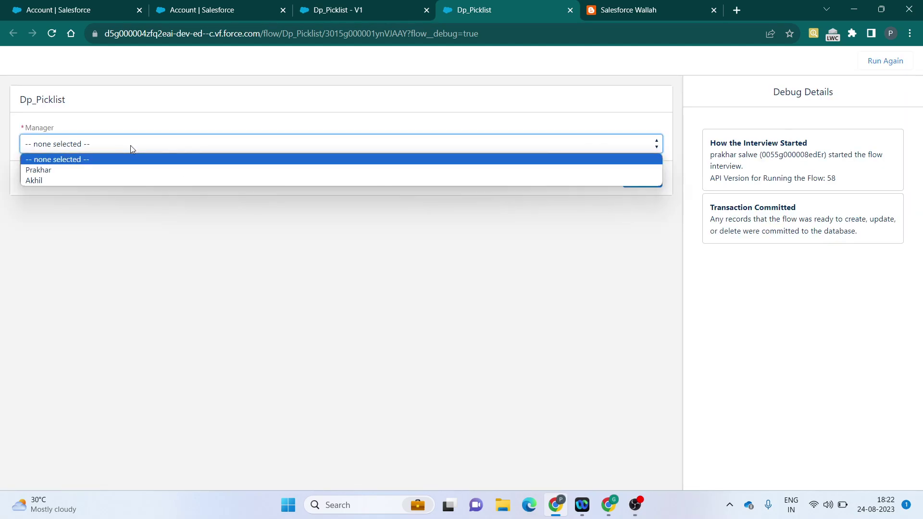
pyautogui.click(116, 172)
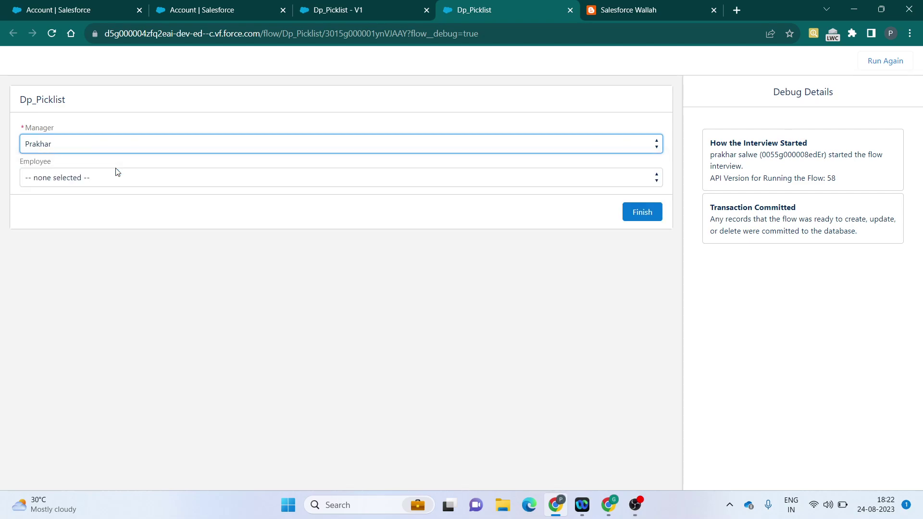
pyautogui.click(97, 179)
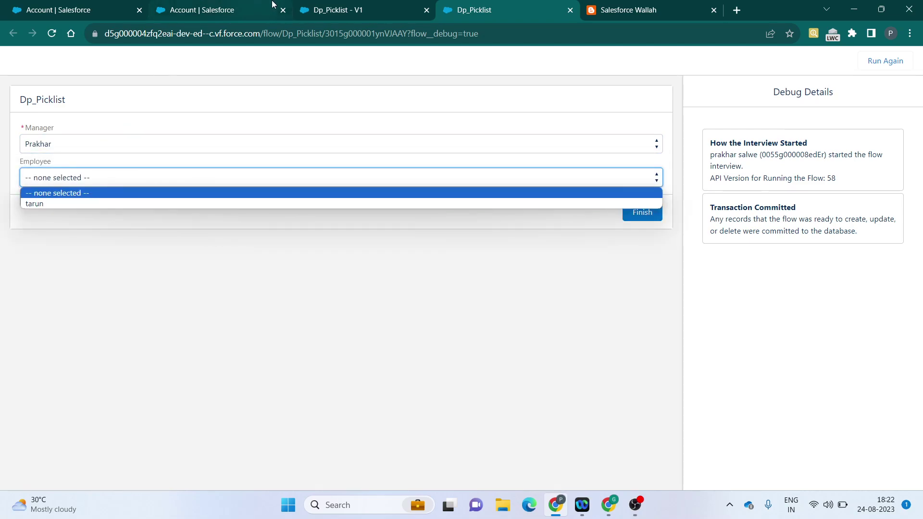
pyautogui.click(216, 9)
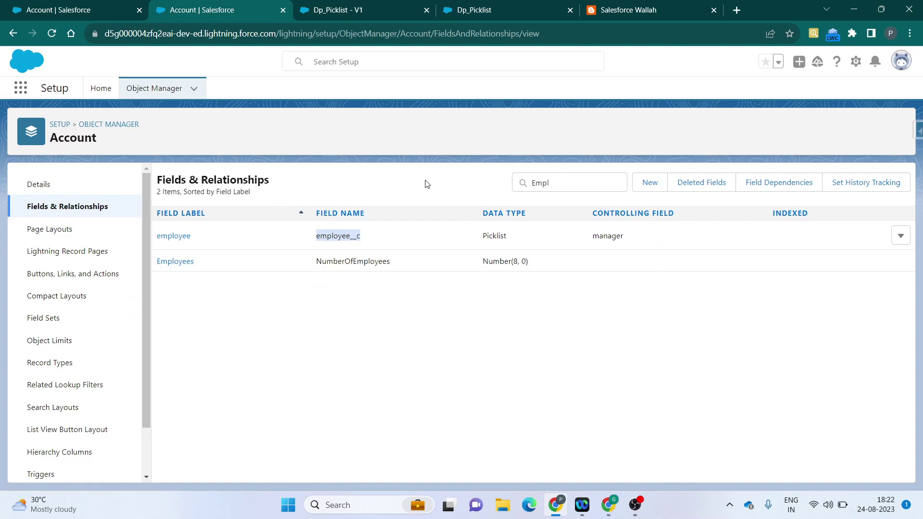
# Step: Search Setup for 'manag' and review the manager field's employee dependency matrix for Prakhar and Akhil
pyautogui.doubleClick(567, 180)
pyautogui.press('BackSpace')
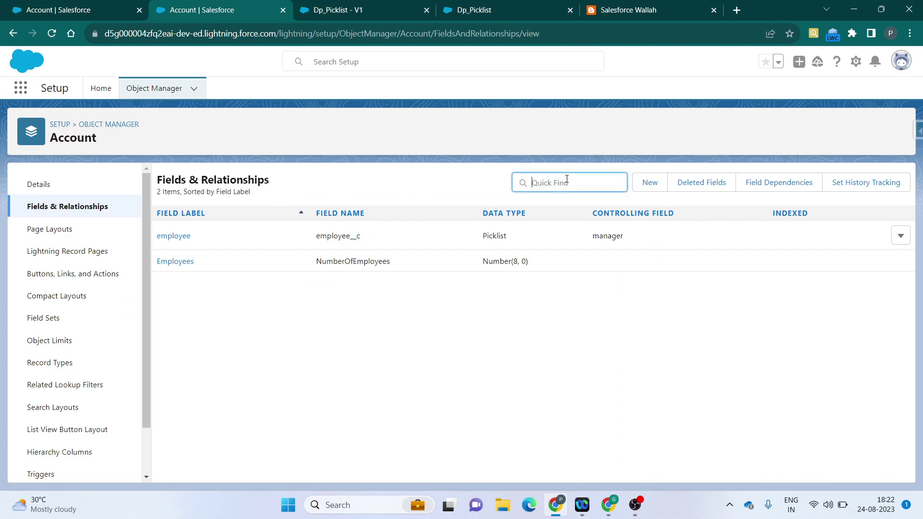
pyautogui.write('manag')
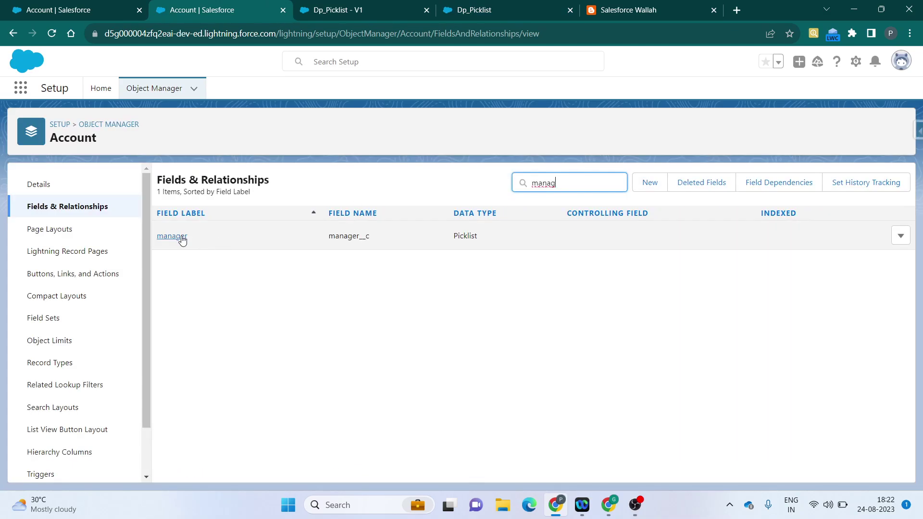
pyautogui.click(182, 238)
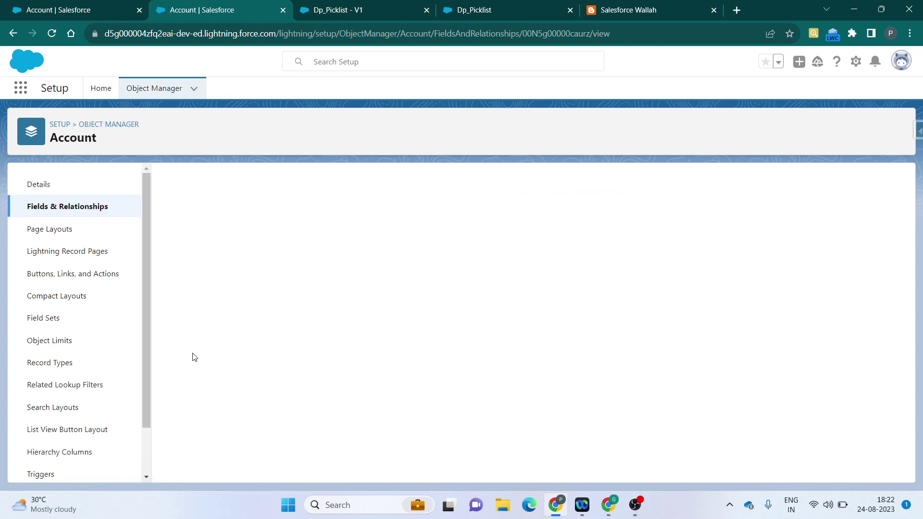
pyautogui.scroll(-3, 187, 414)
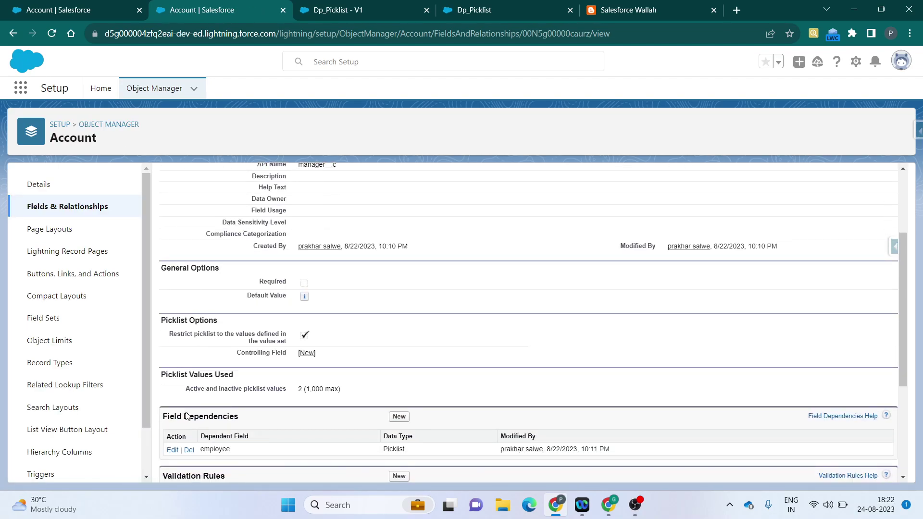
pyautogui.click(172, 455)
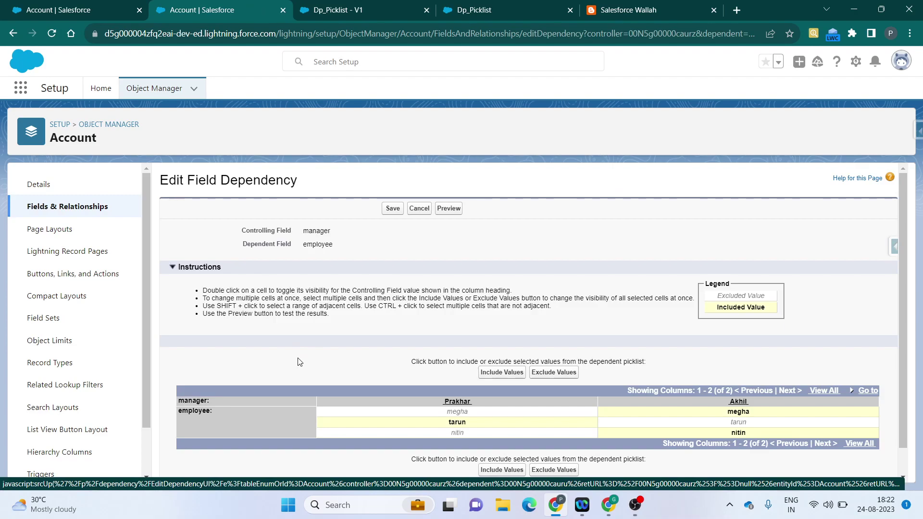
pyautogui.scroll(-1, 374, 369)
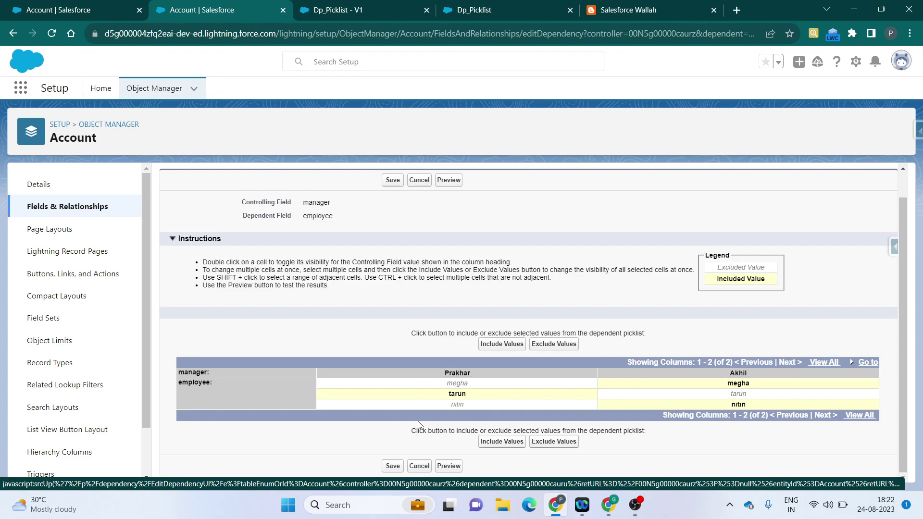
pyautogui.click(329, 6)
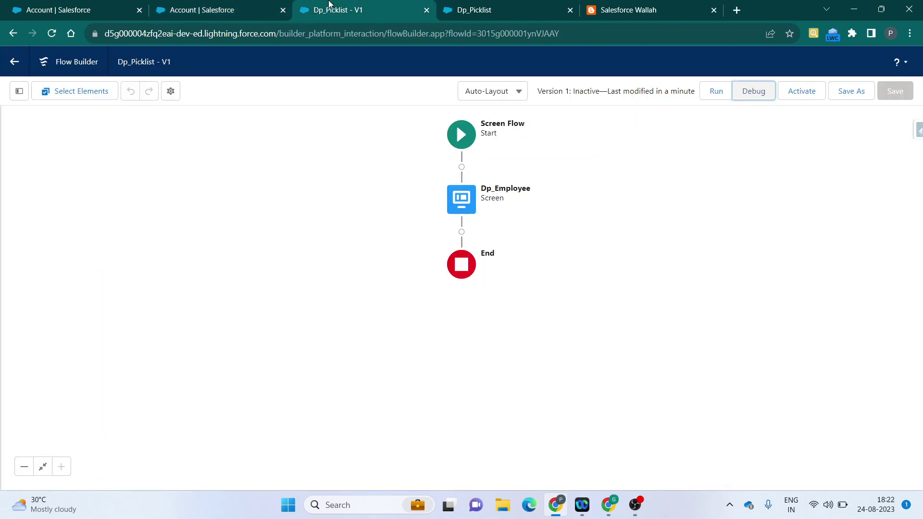
# Step: In the debug run, pick Manager Akhil and Employee megha, then finish the interview
pyautogui.moveTo(476, 7); pyautogui.dragTo(376, 4)
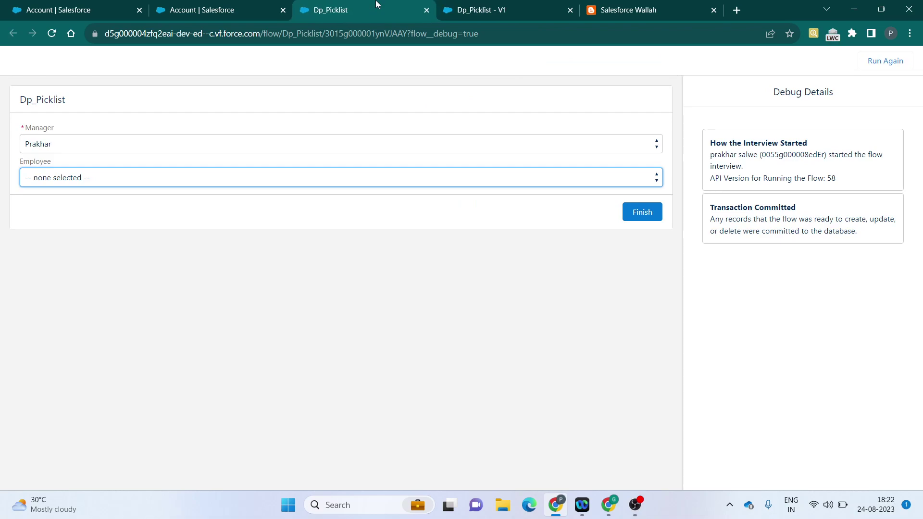
pyautogui.click(233, 178)
pyautogui.click(215, 151)
pyautogui.click(215, 150)
pyautogui.click(180, 179)
pyautogui.click(155, 180)
pyautogui.click(155, 179)
pyautogui.click(154, 180)
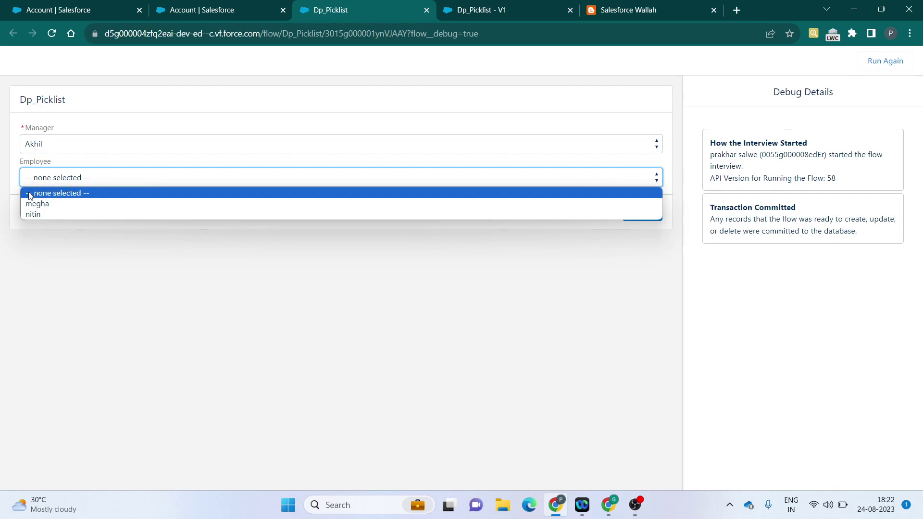
pyautogui.click(50, 205)
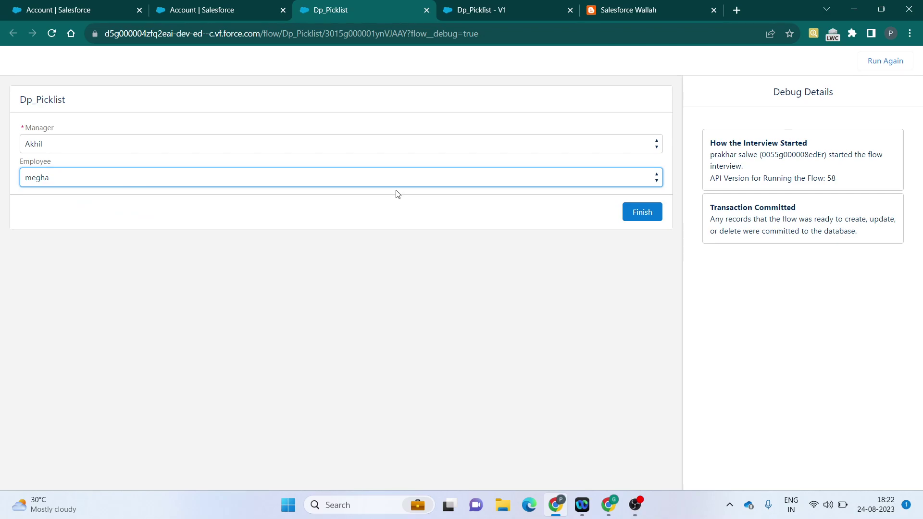
pyautogui.click(628, 215)
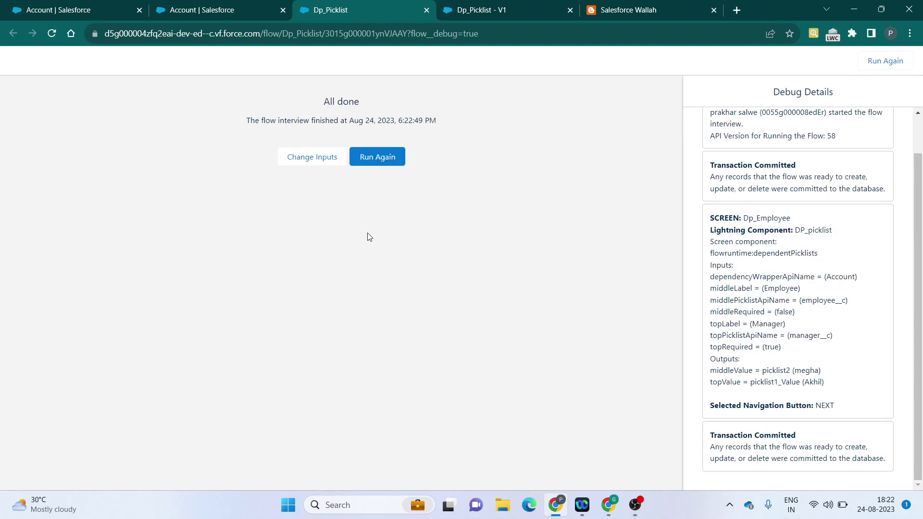